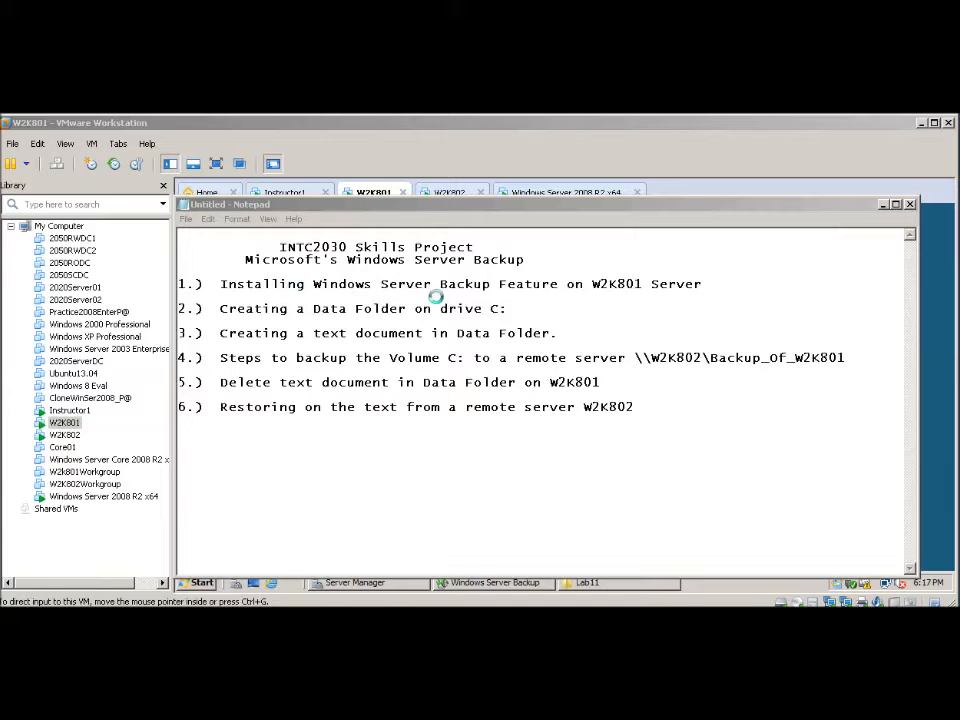
Switch to the W2K802 virtual machine and start adding features to that server in Server Manager
left_click(880, 204)
left_click(450, 193)
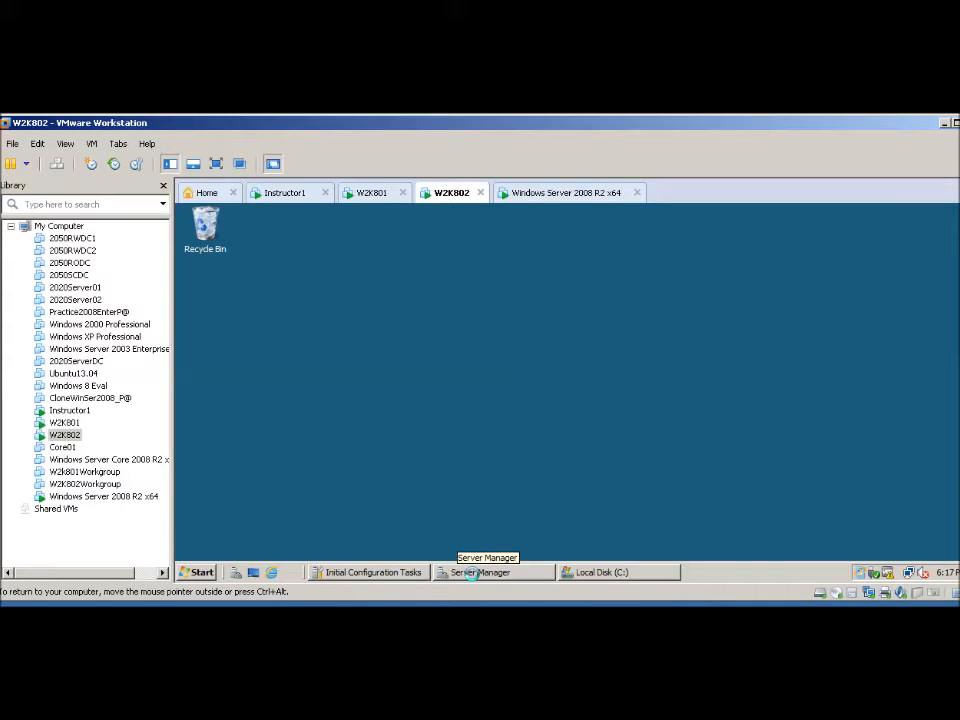
left_click(472, 574)
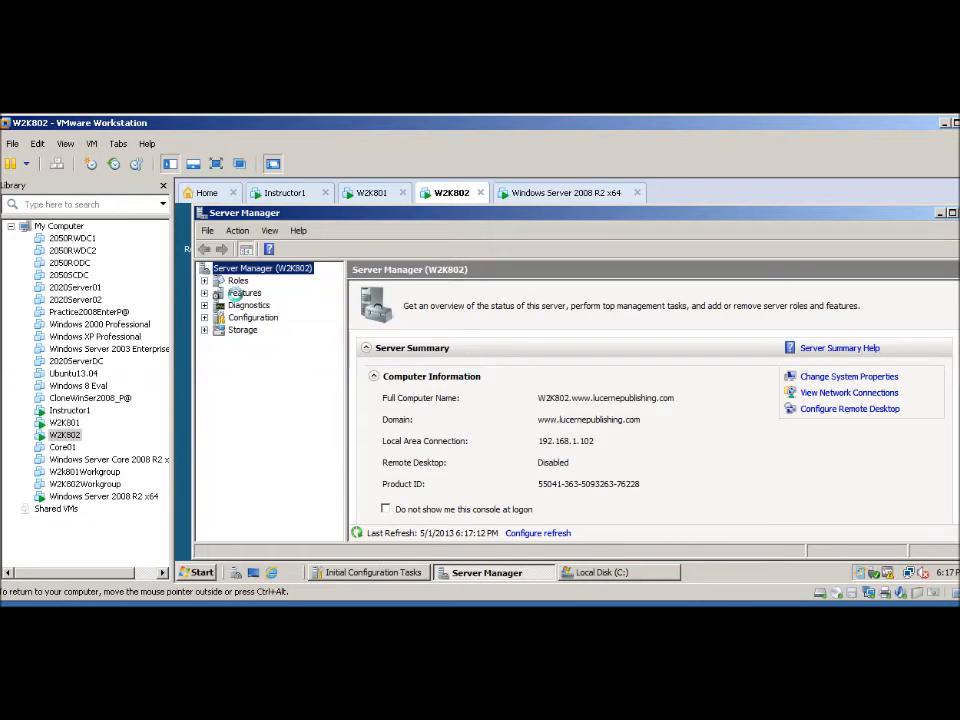
left_click(238, 293)
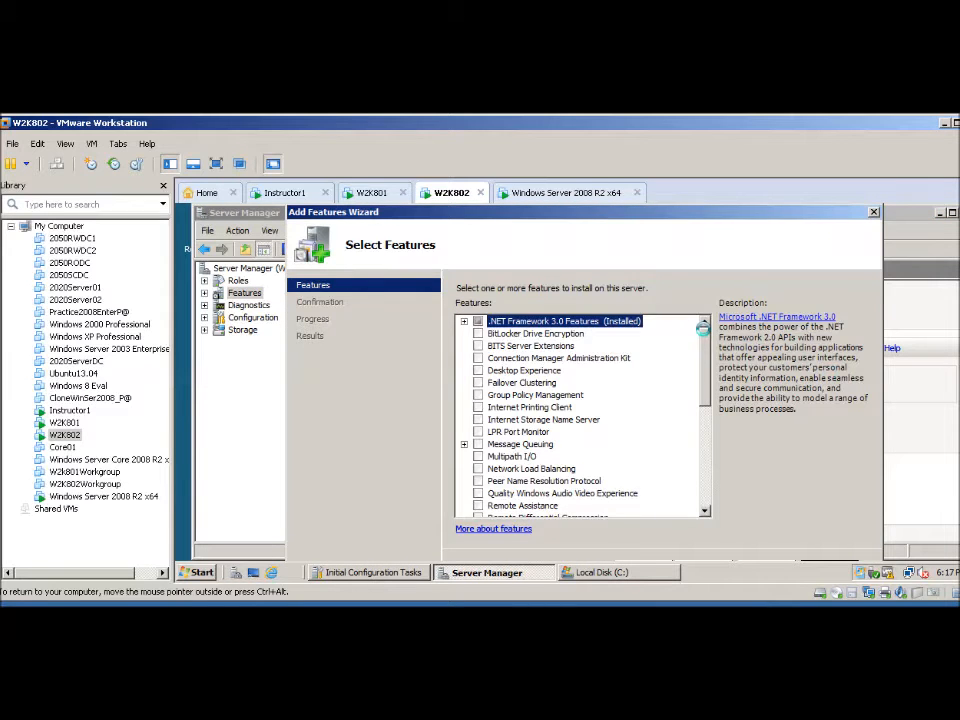
Select the Windows Server Backup feature for W2K802, proceed to the installation confirmation, and cancel the wizard without installing
scroll(703, 400, "down", 8)
scroll(699, 420, "down", 1)
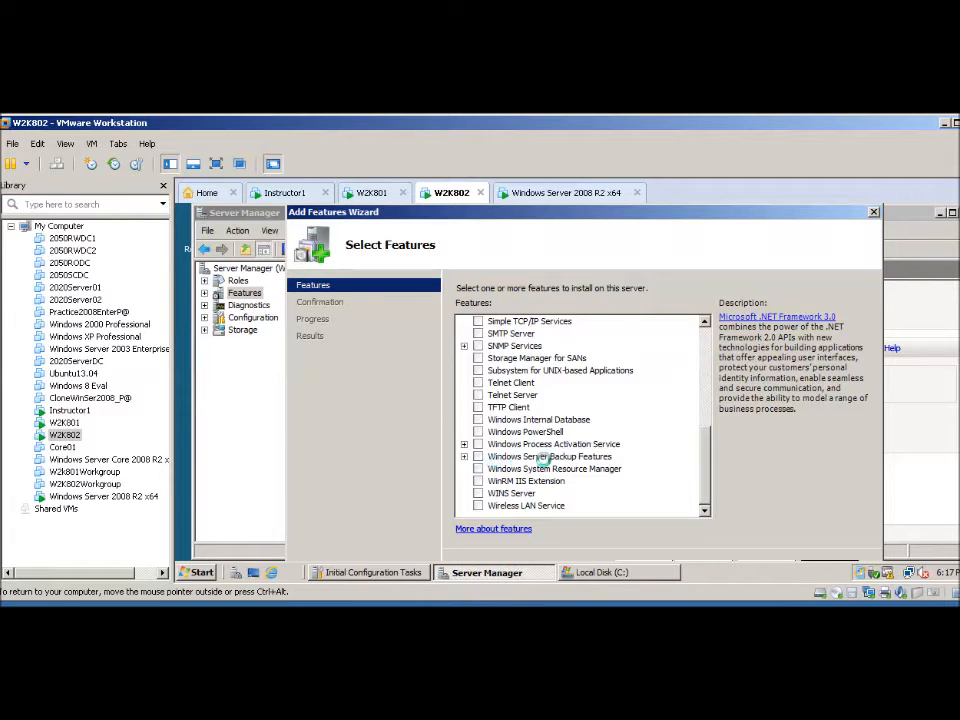
left_click(464, 456)
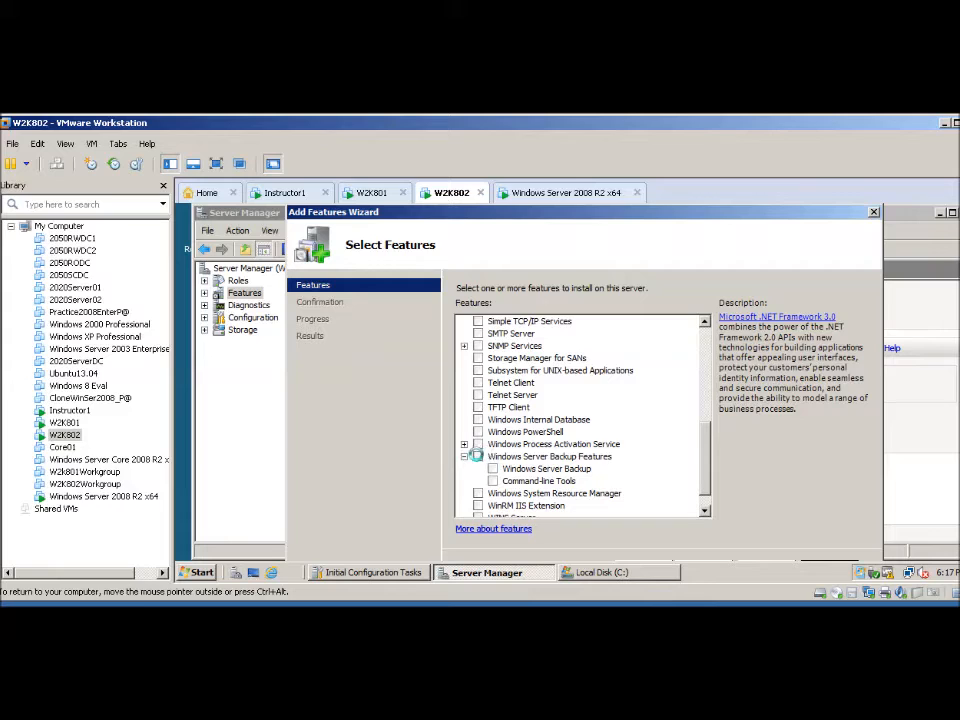
left_click(478, 456)
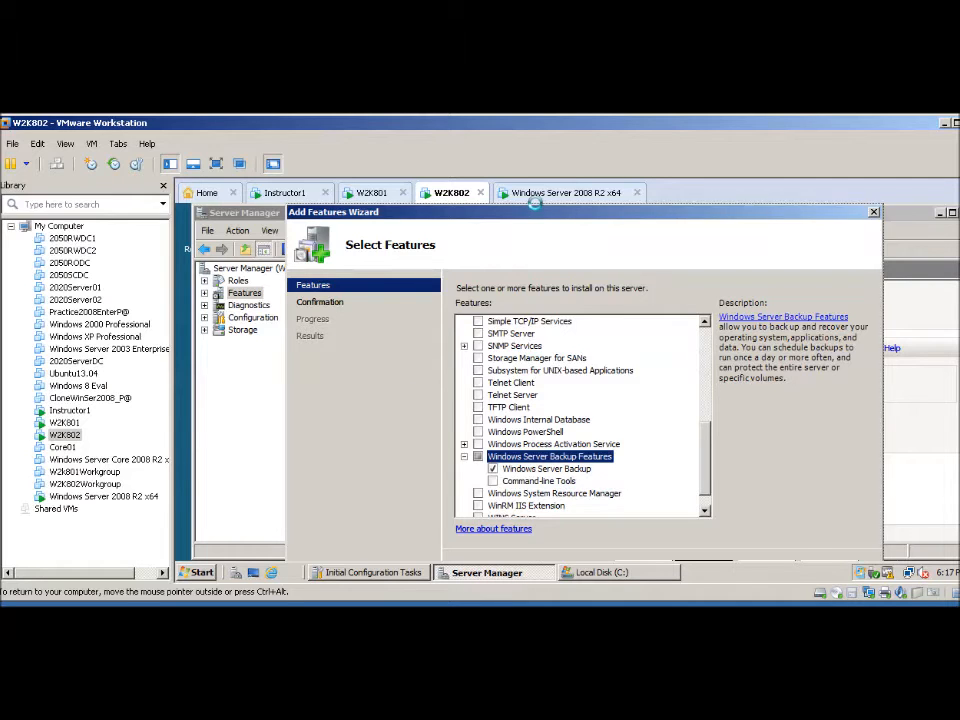
left_click_drag(521, 211, 529, 205)
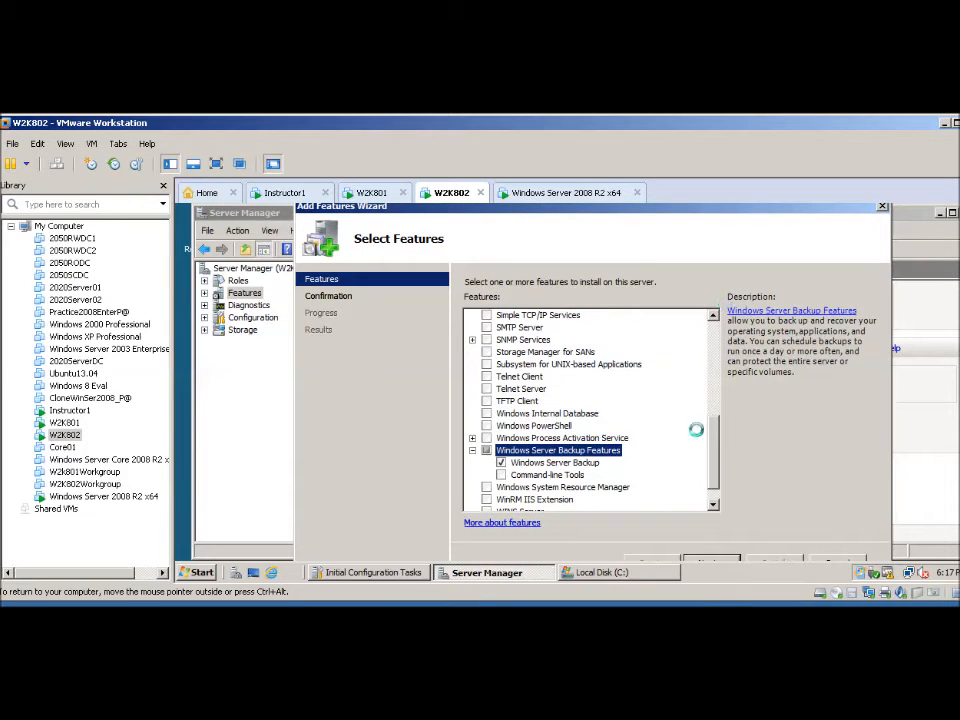
left_click(713, 557)
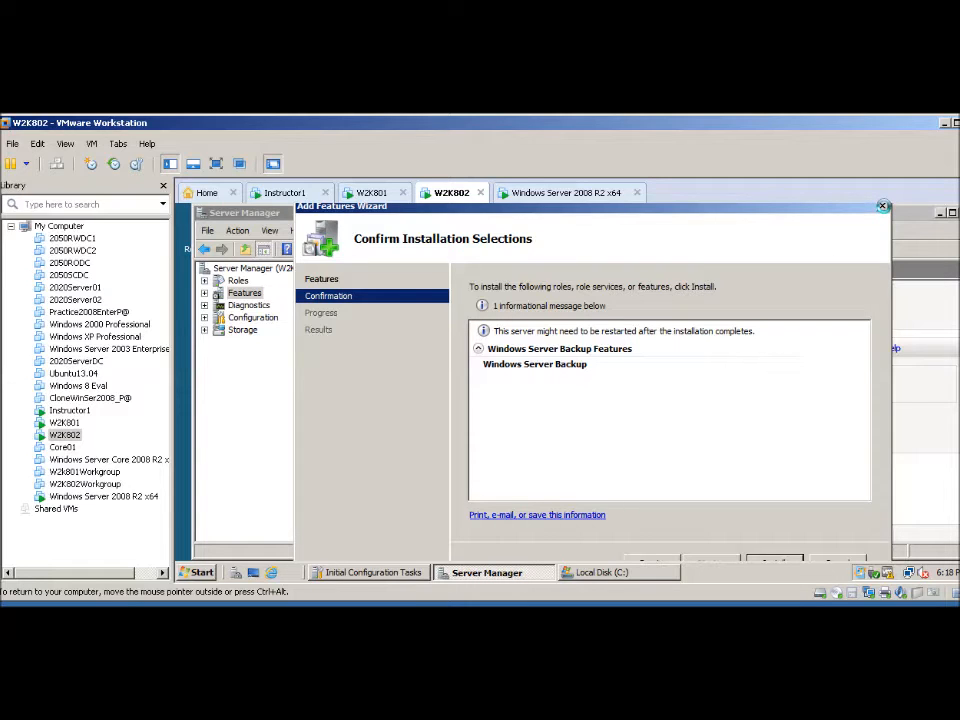
left_click(882, 206)
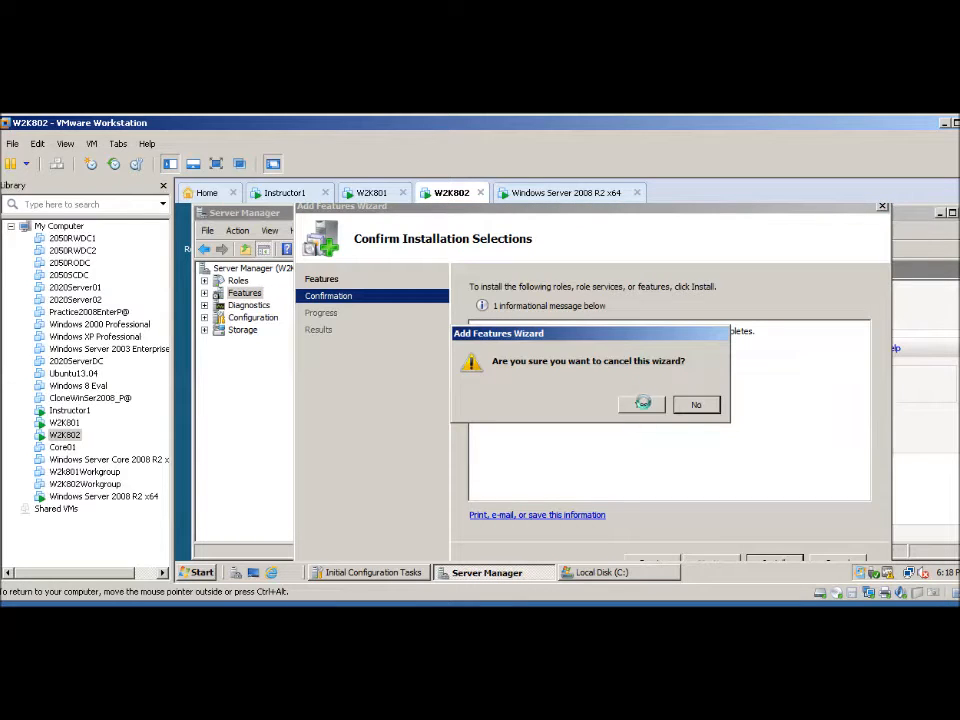
left_click(641, 403)
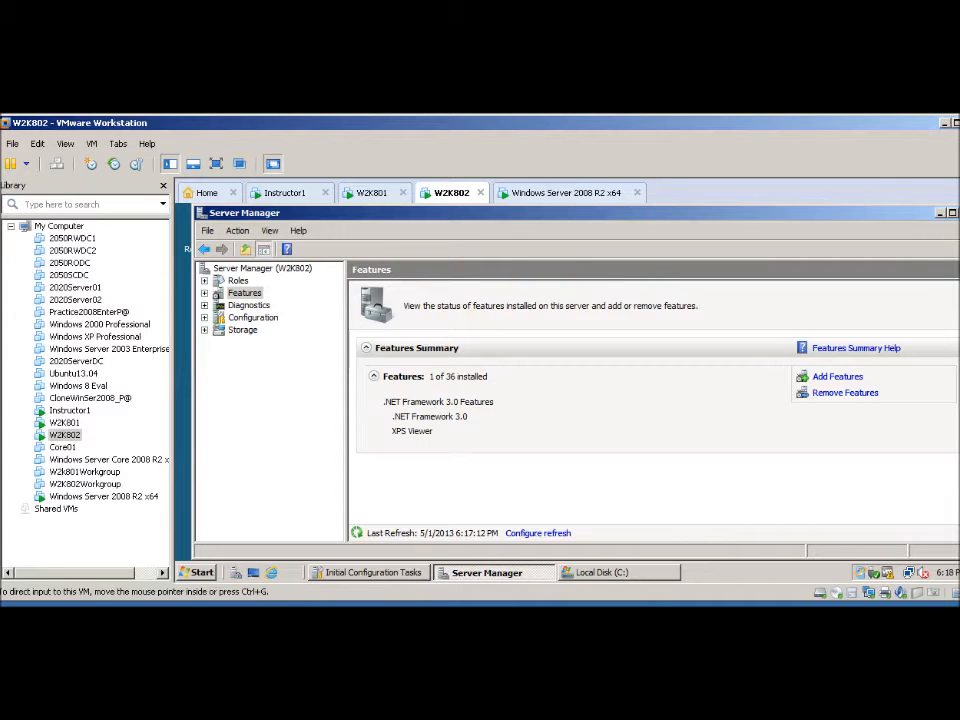
Check the skills project outline in Notepad and return to the W2K801 virtual machine
key("alt+Tab")
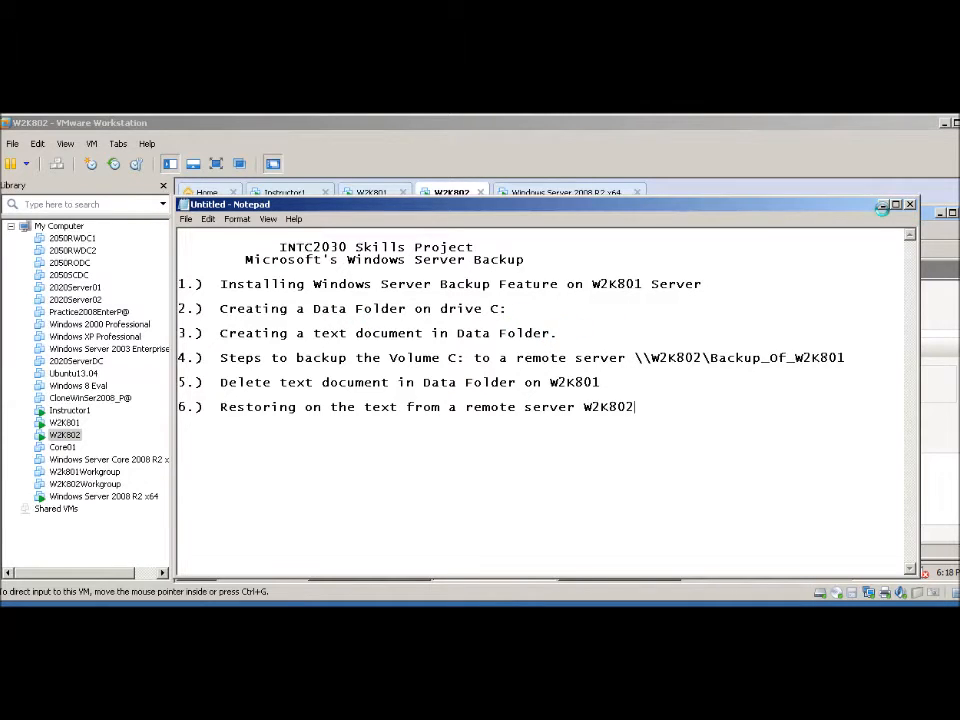
left_click(882, 205)
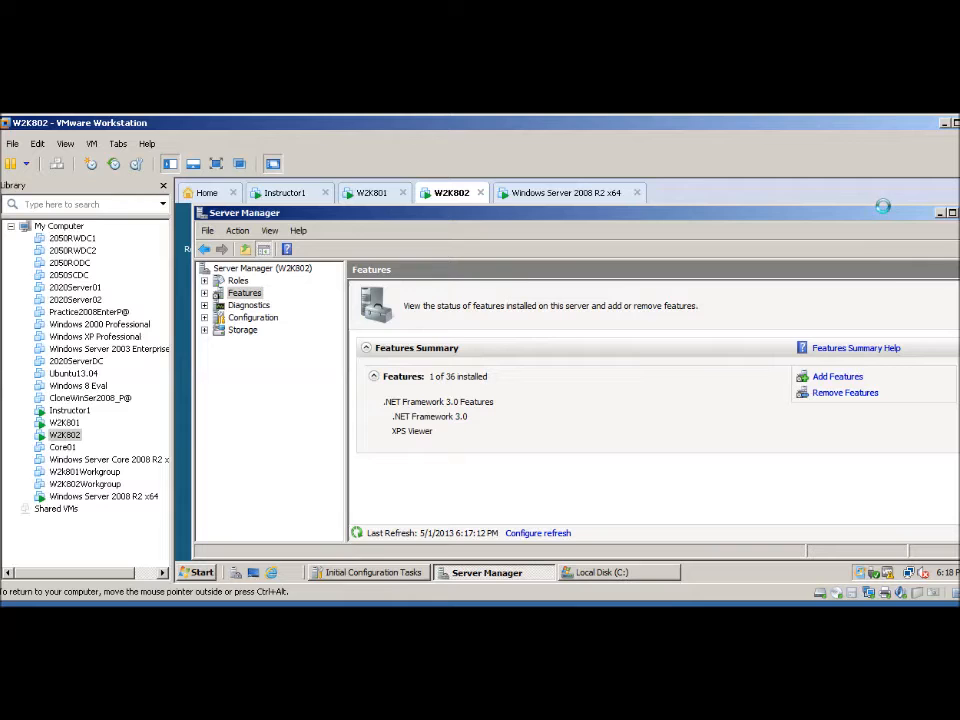
left_click(362, 193)
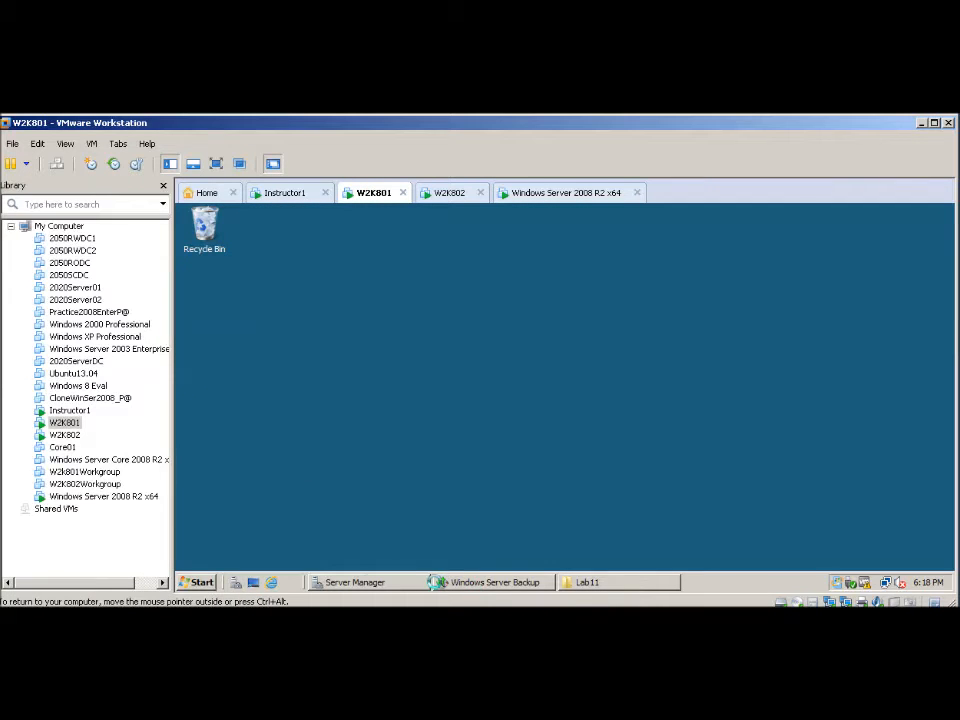
Review the DataOnW2K801 text document in the Data folder on drive C: of W2K801, closing the document and folder
left_click(205, 581)
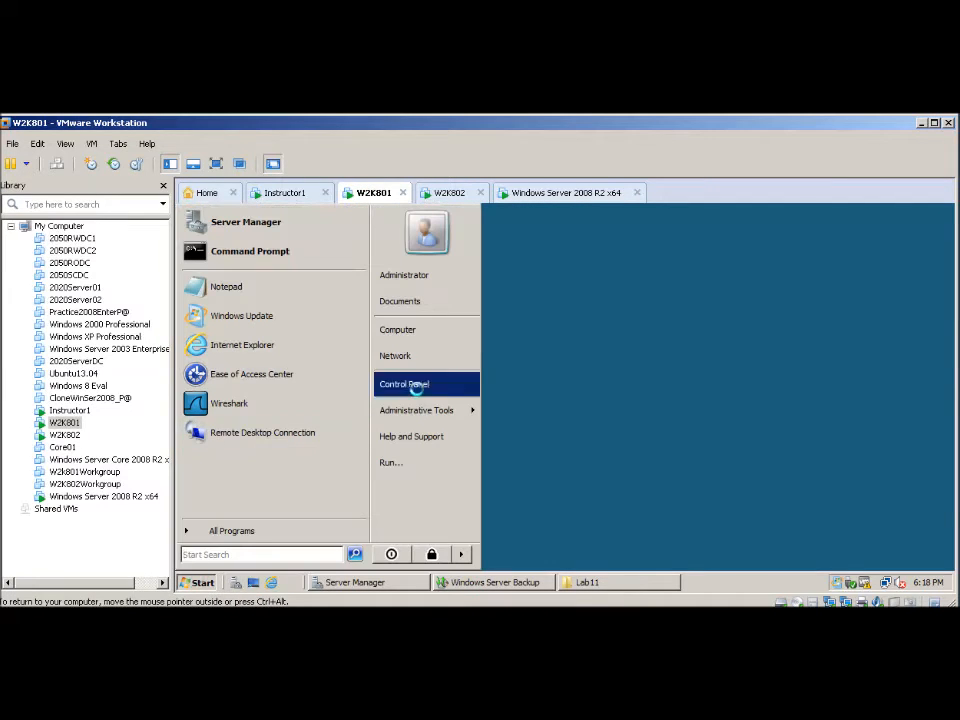
left_click(393, 328)
left_click(357, 327)
double_click(357, 327)
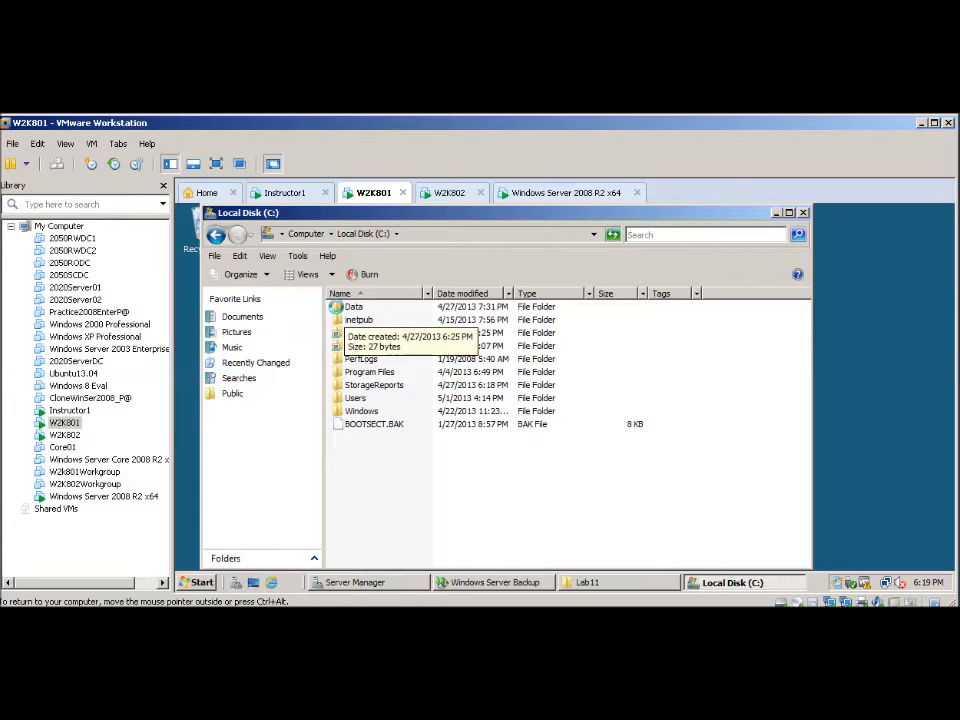
double_click(337, 307)
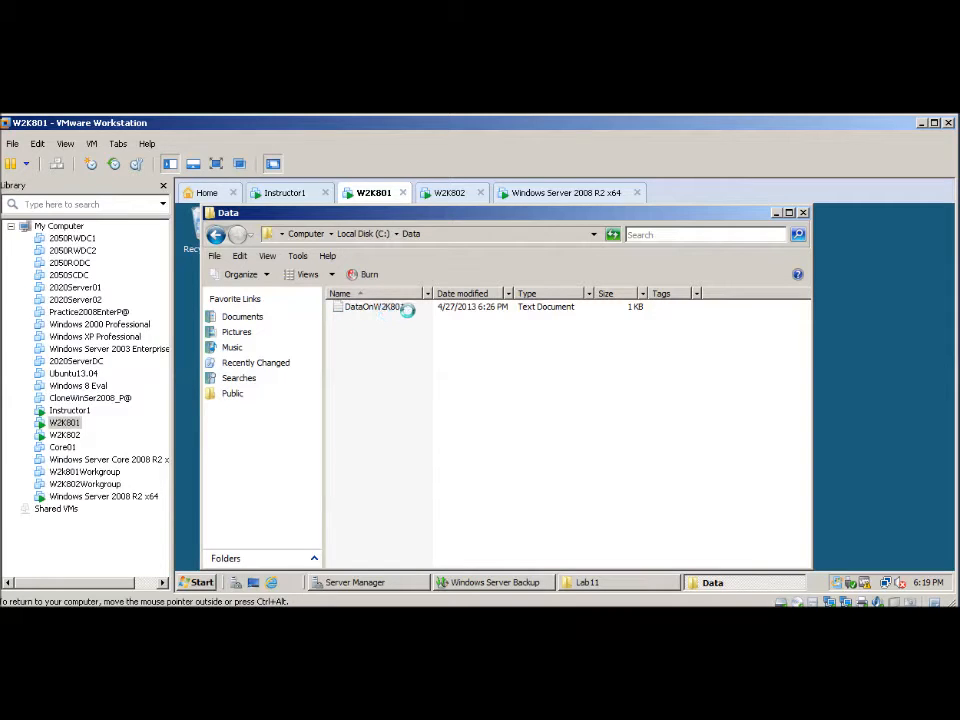
double_click(374, 307)
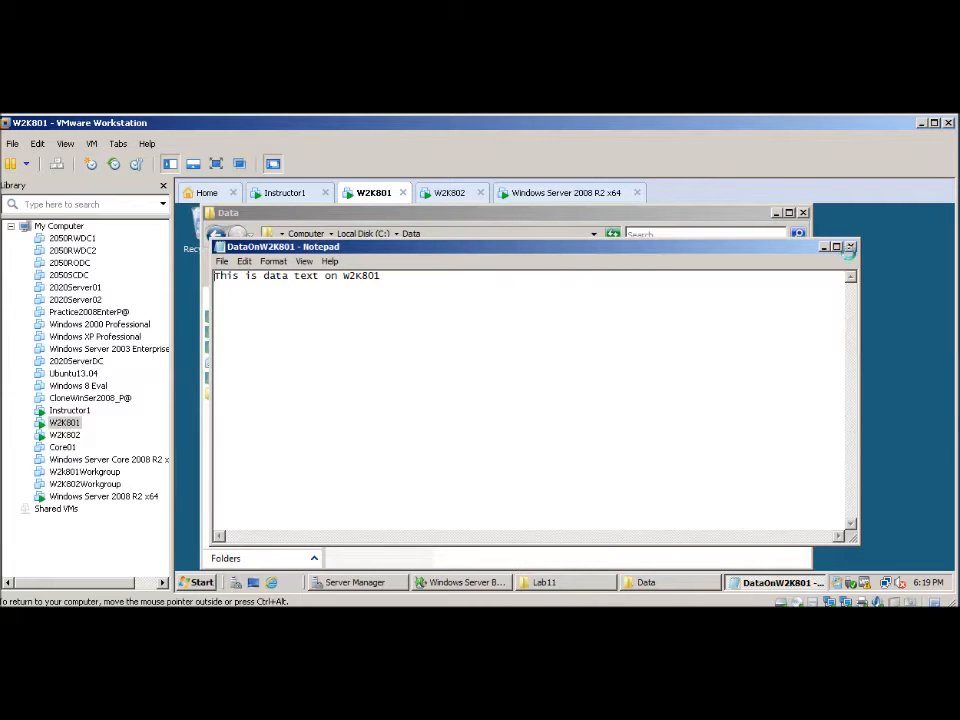
left_click(850, 246)
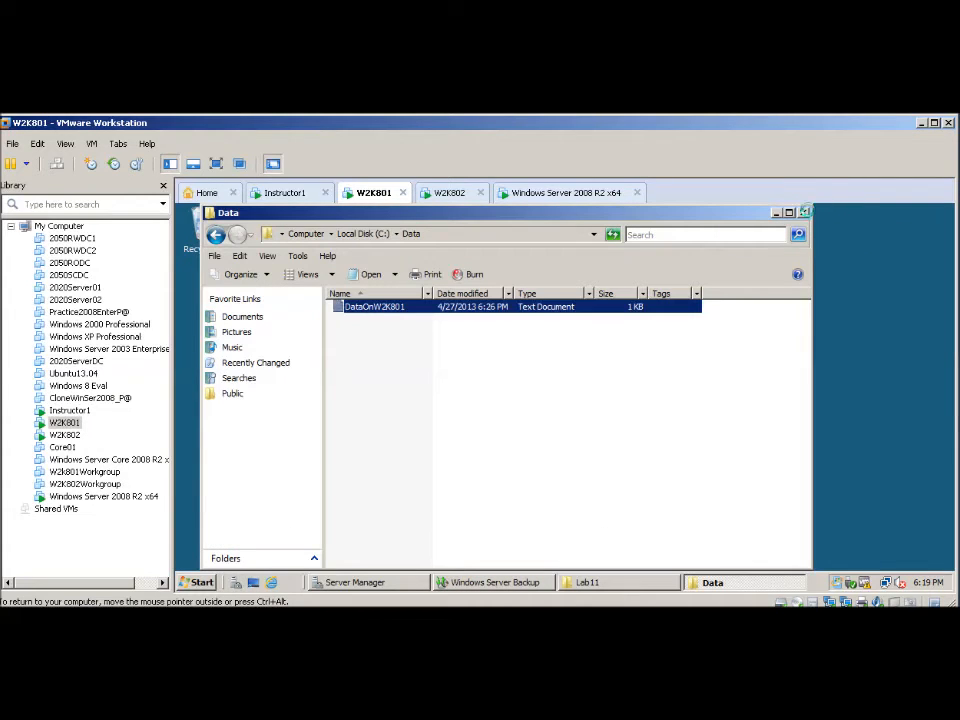
left_click(805, 212)
Examine the sharing settings and security permissions of the Backup_Of_W2K801 folder on drive C: of W2K802
left_click(198, 616)
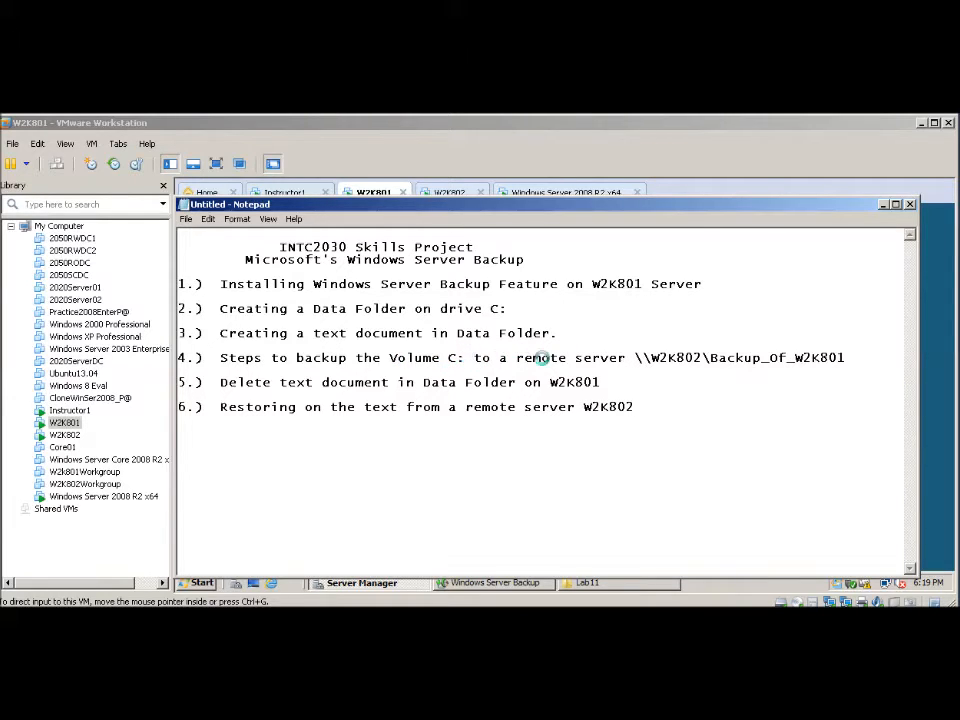
left_click(453, 190)
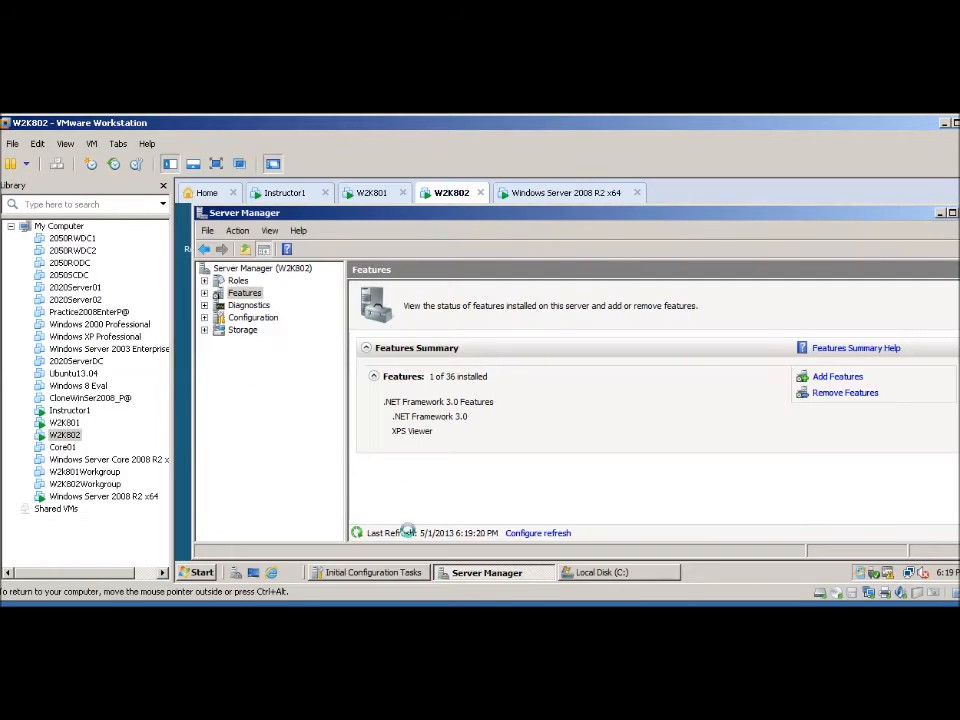
left_click(593, 573)
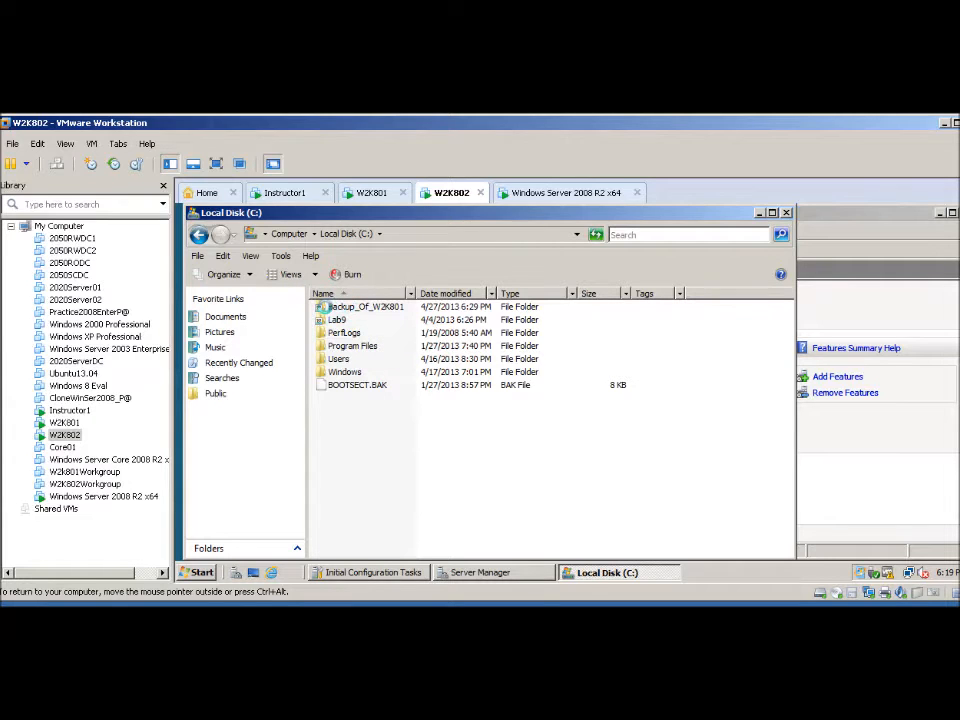
left_click(321, 308)
right_click(321, 307)
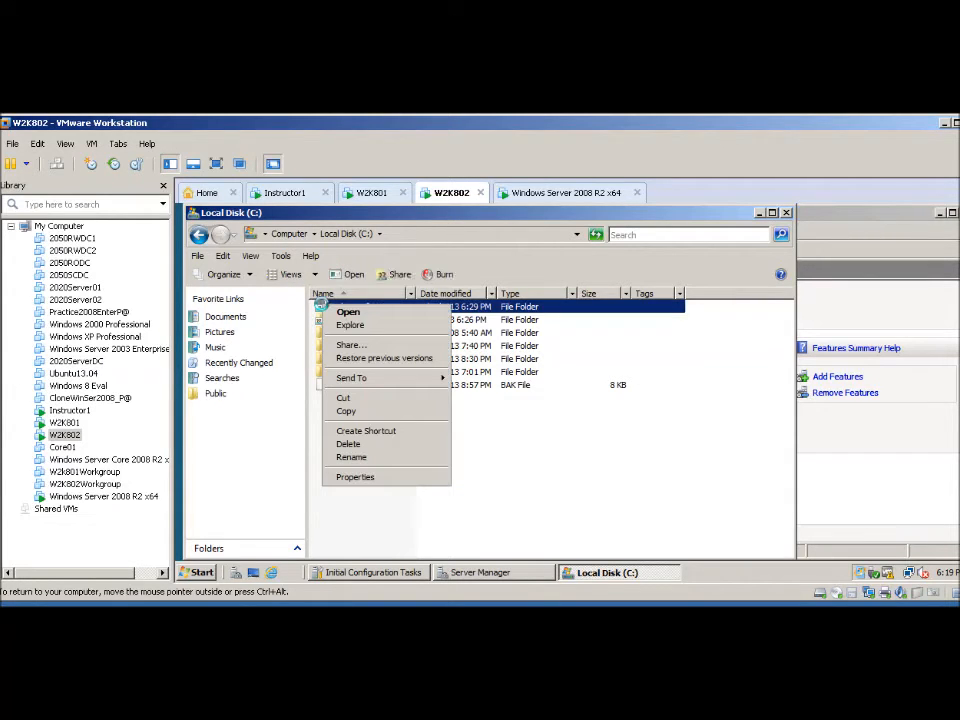
left_click(356, 477)
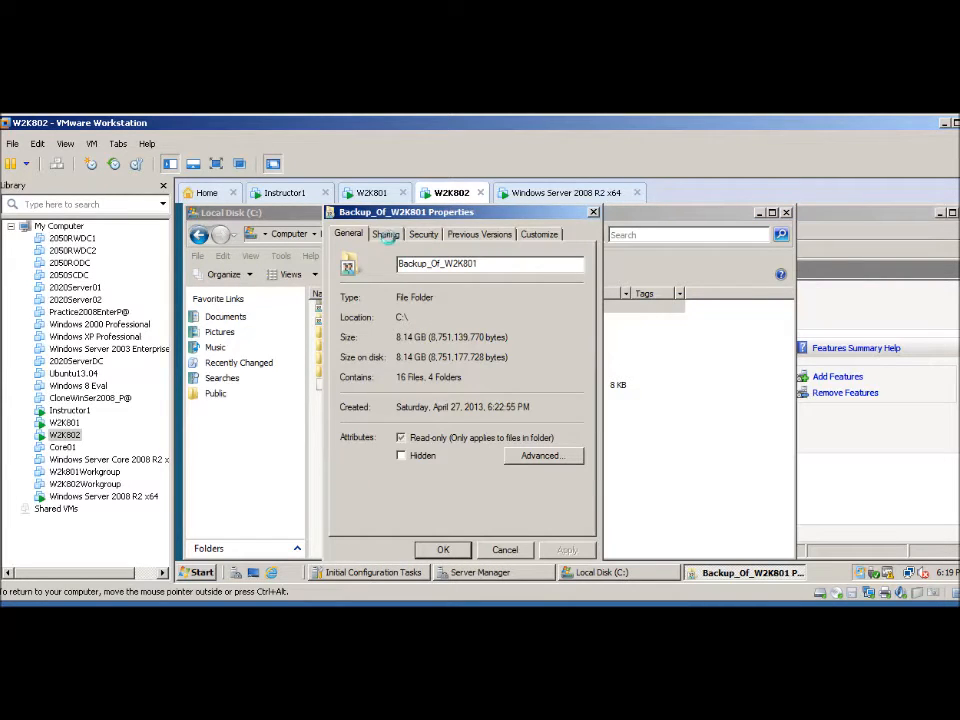
left_click(386, 234)
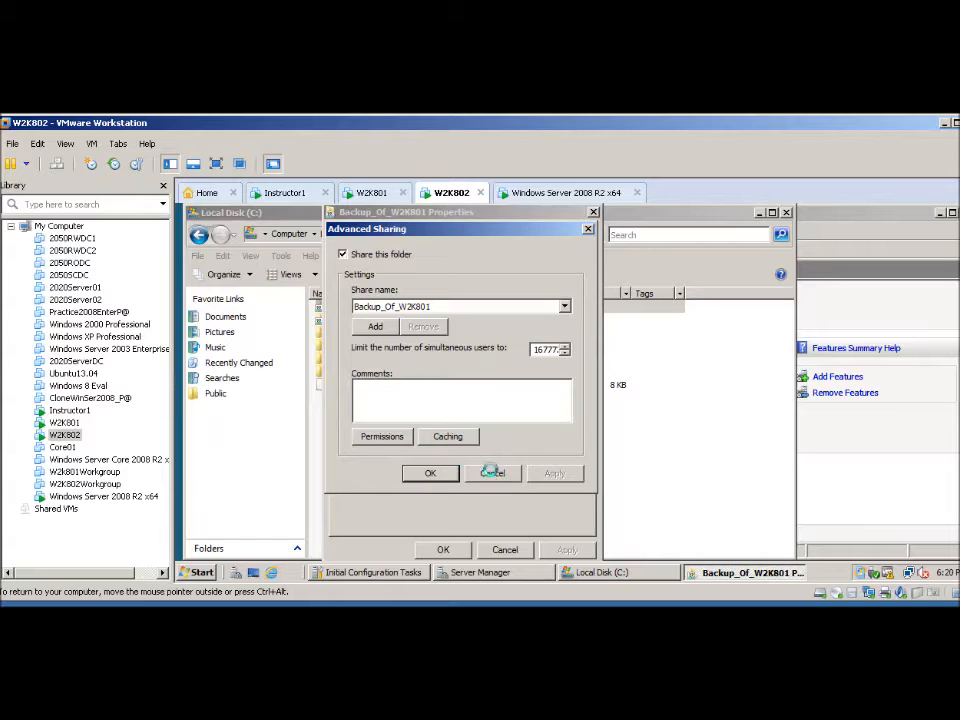
left_click(428, 472)
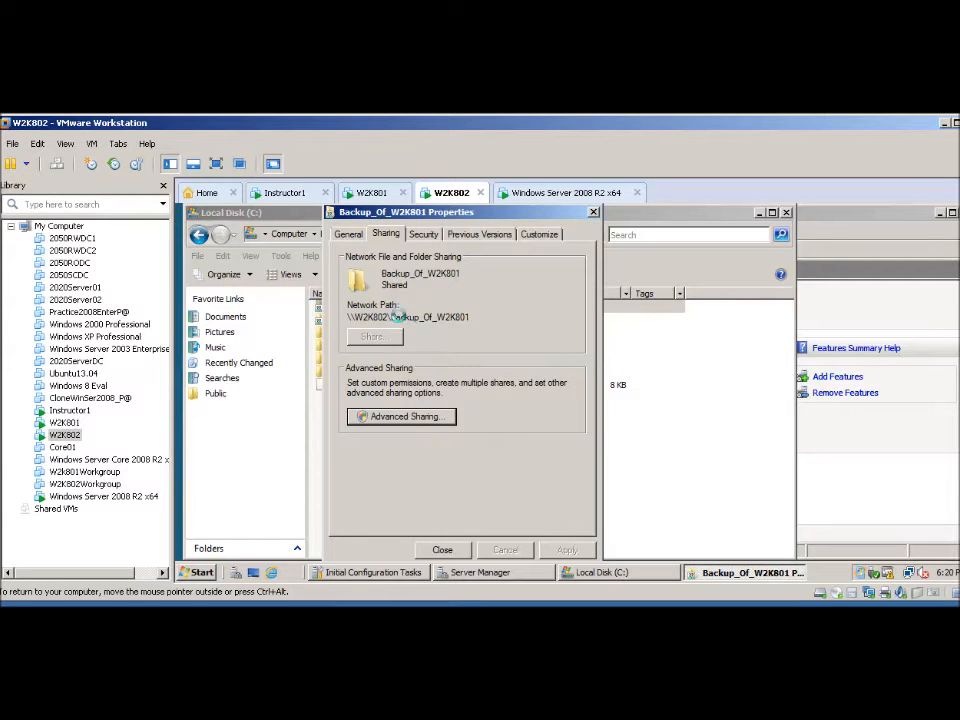
left_click(424, 233)
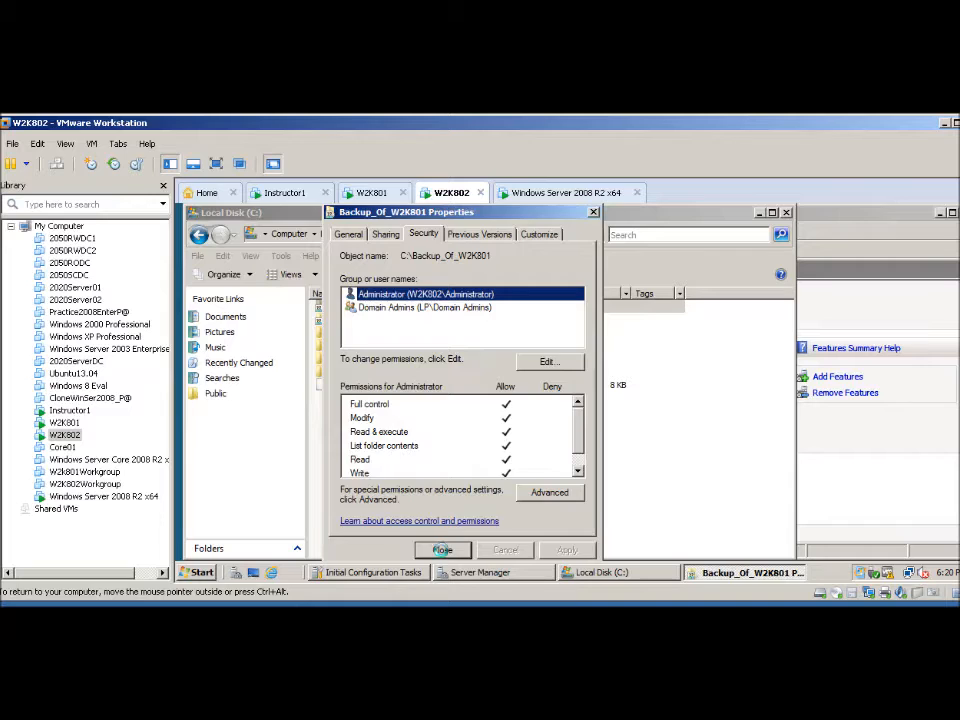
left_click(442, 550)
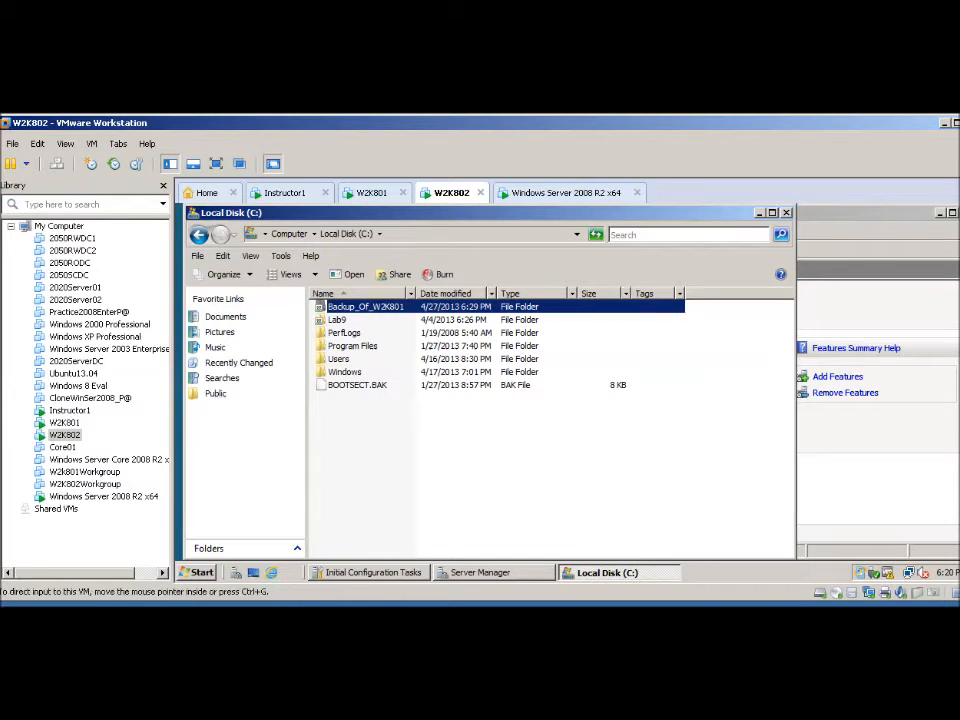
Return to the W2K801 virtual machine and open the Windows Server Backup administrative tool
left_click(268, 607)
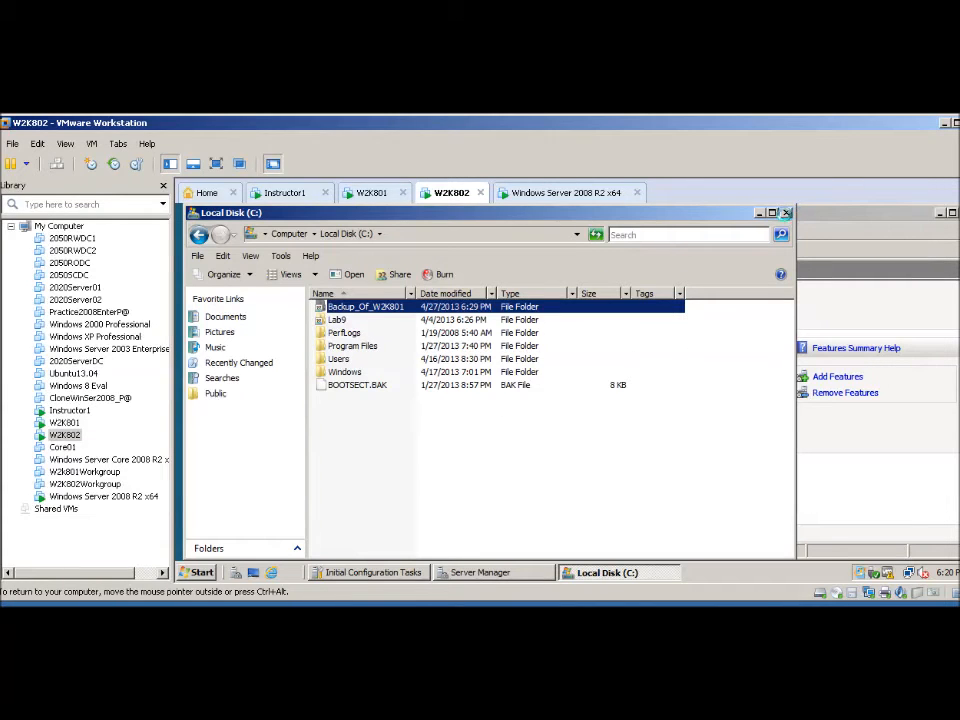
left_click(786, 212)
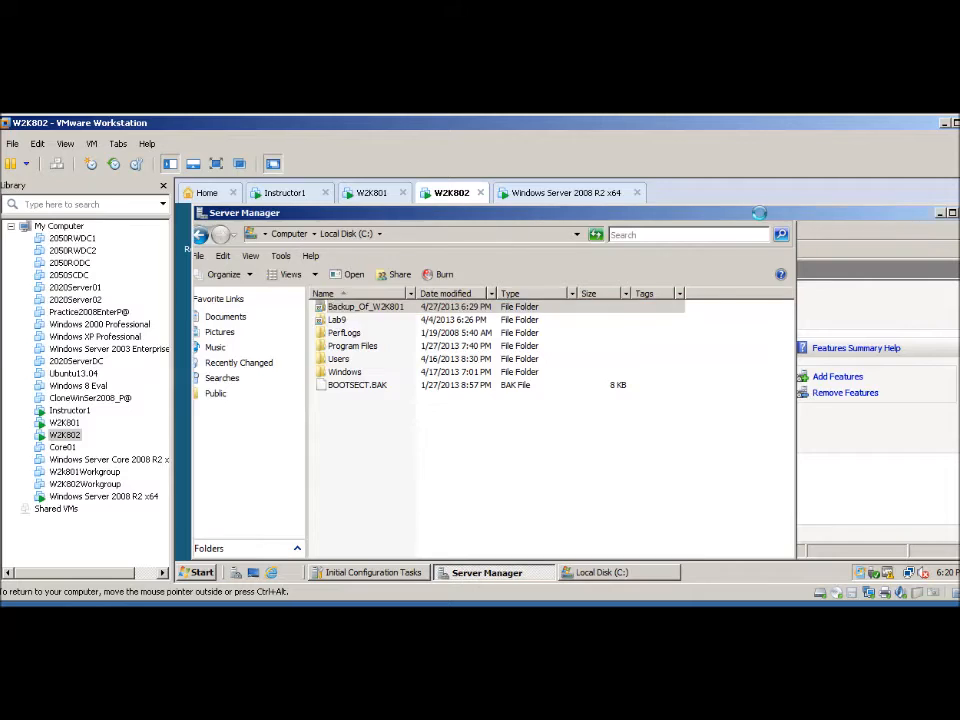
left_click(368, 193)
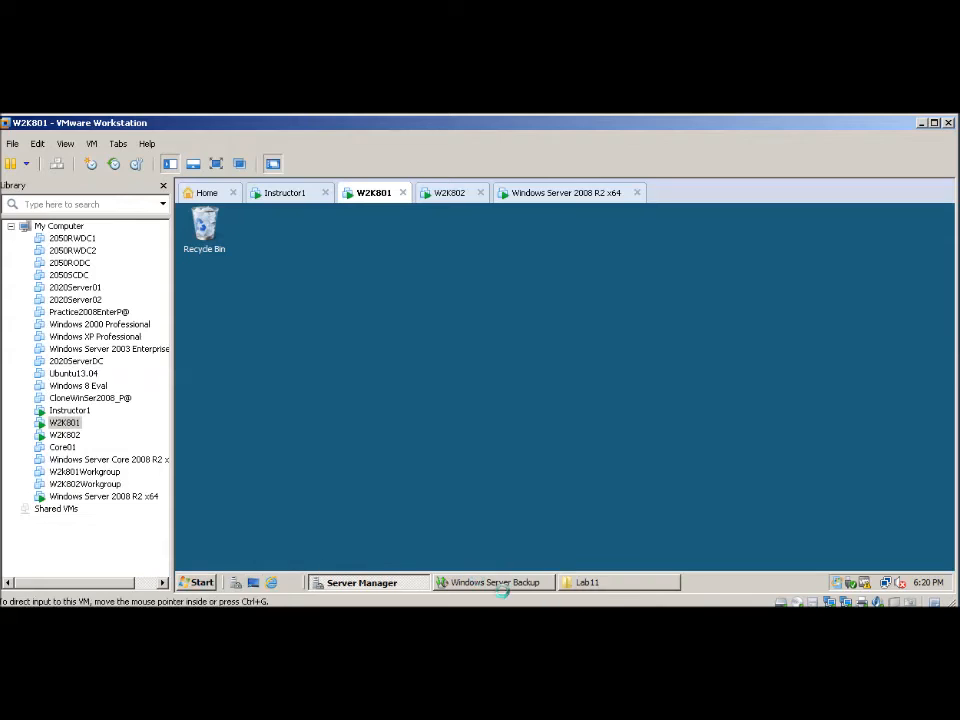
left_click(198, 584)
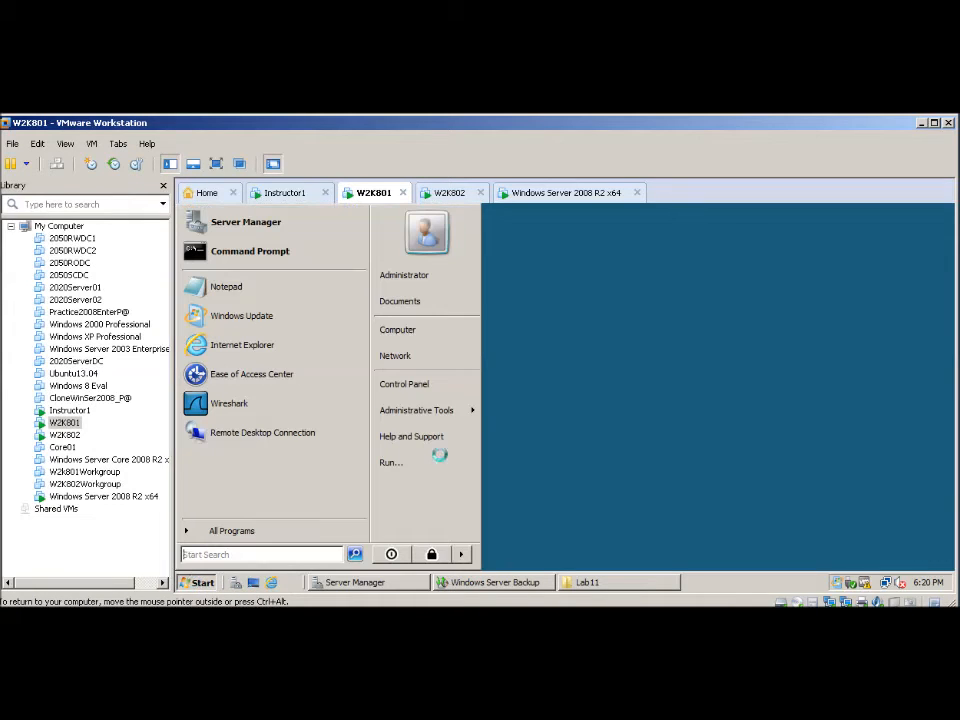
mouse_move(425, 410)
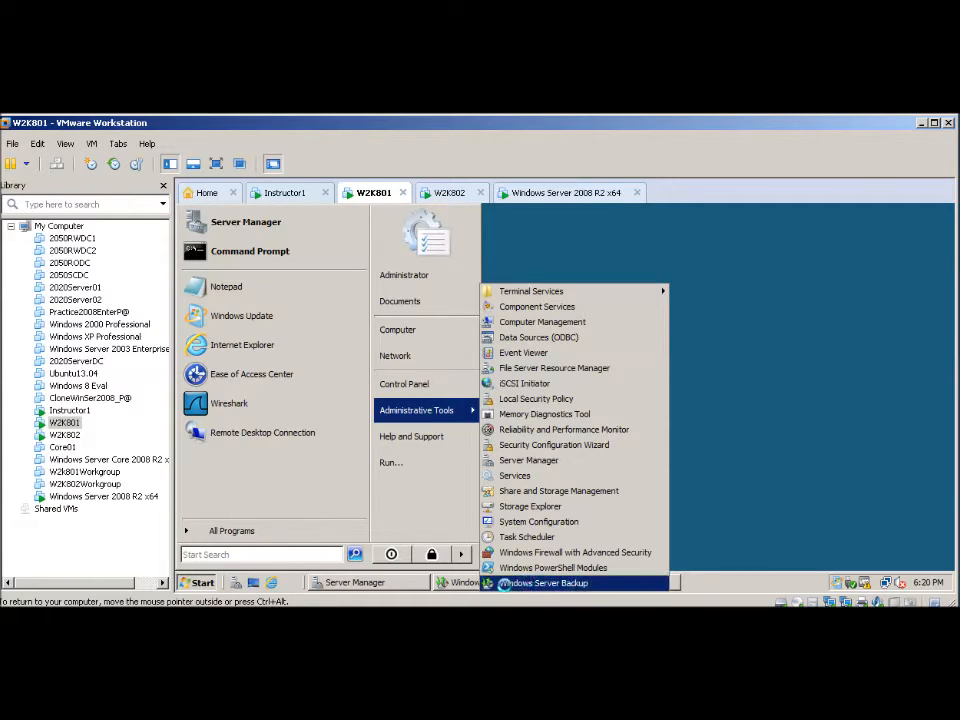
left_click(525, 583)
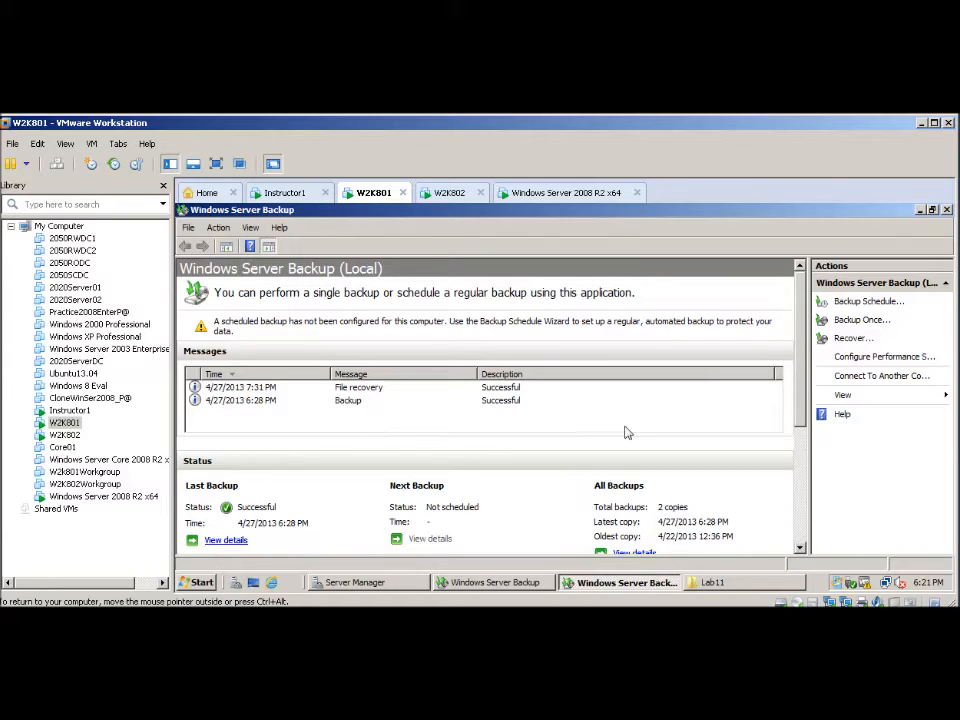
Start a one-time backup with a custom configuration that includes volume C: but has system recovery disabled
left_click(855, 322)
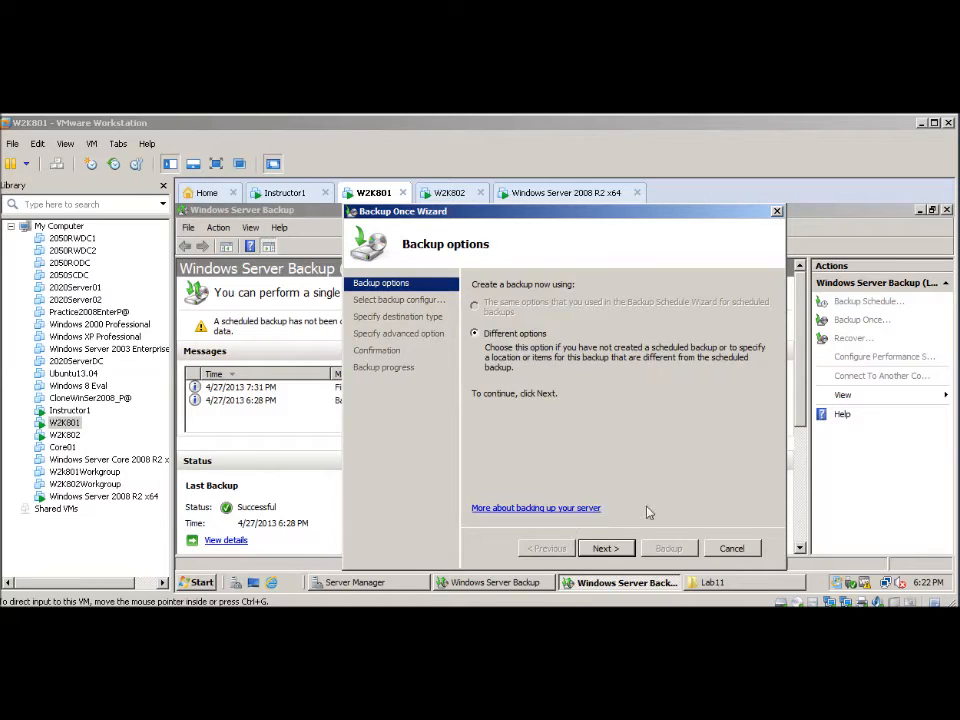
left_click(595, 552)
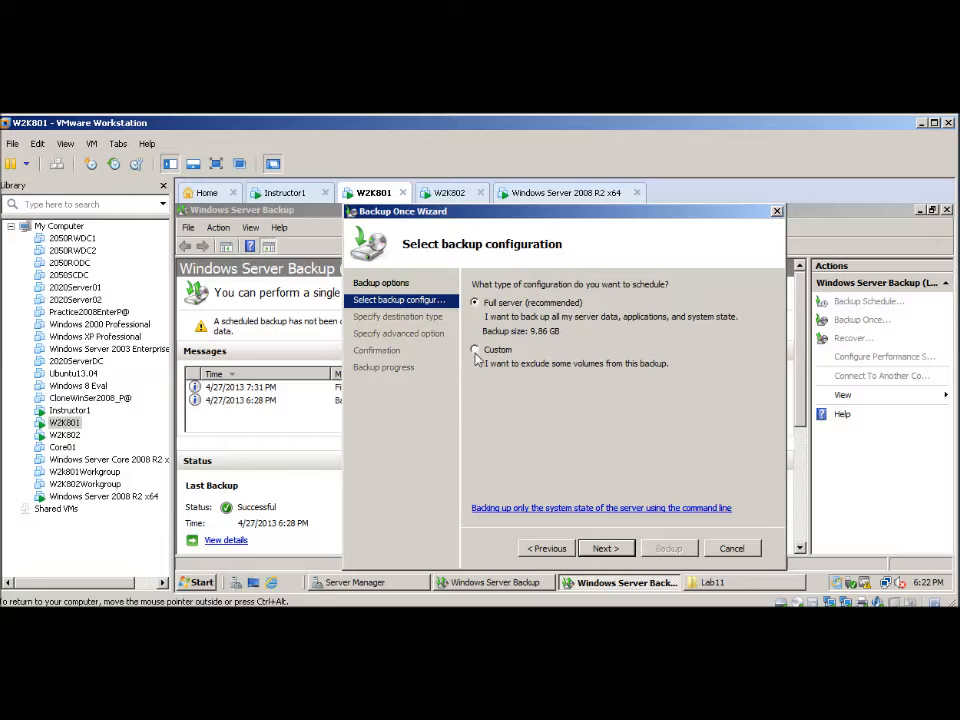
left_click(476, 350)
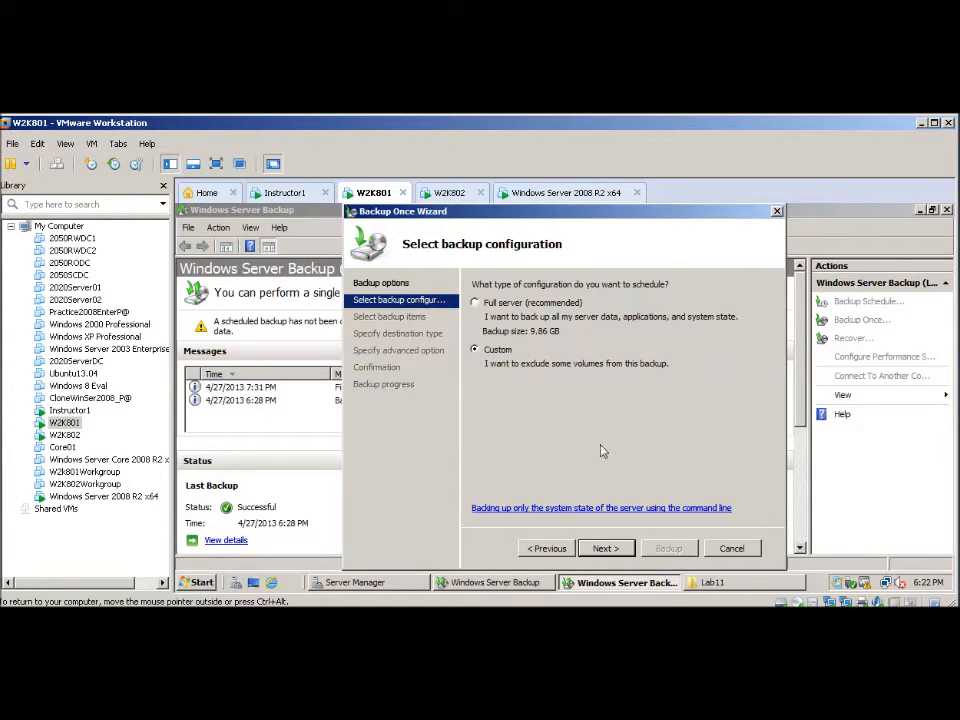
left_click(605, 549)
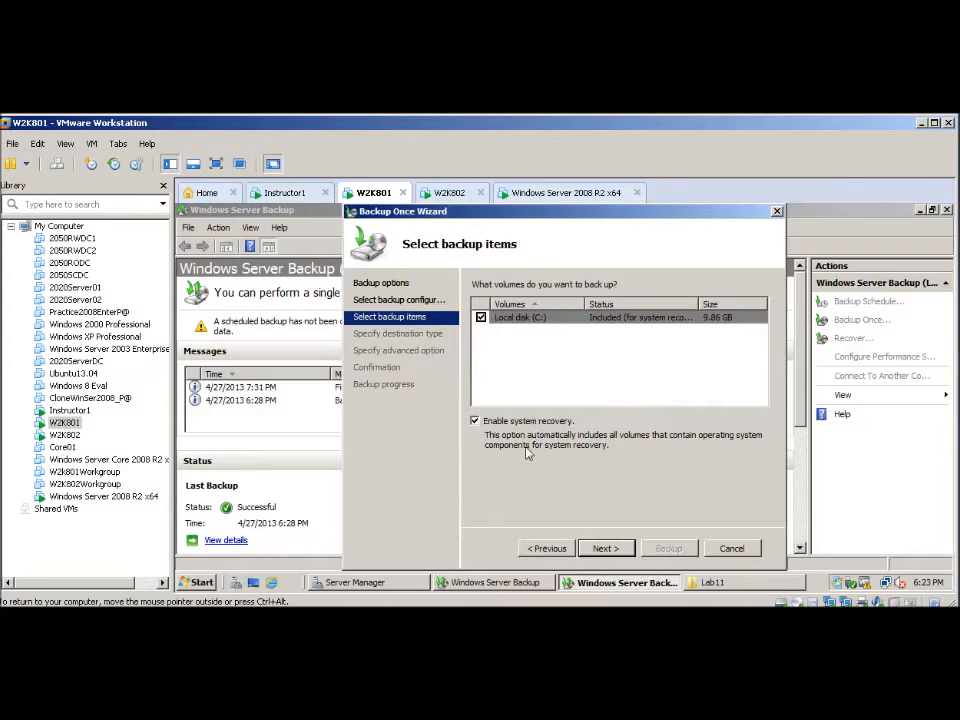
left_click(476, 421)
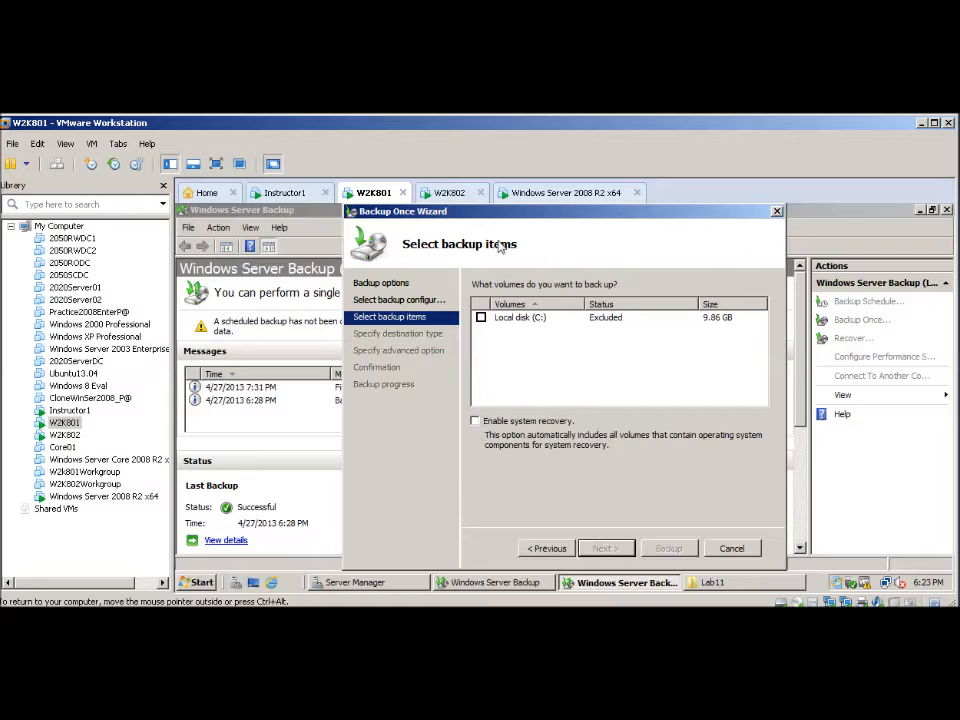
left_click(481, 318)
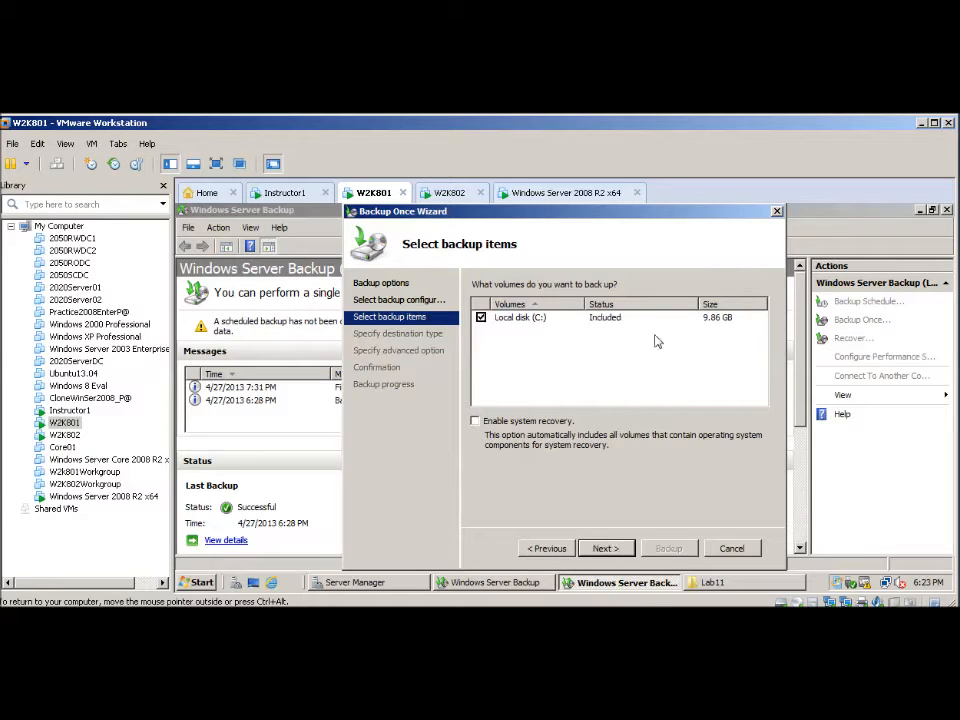
left_click(606, 549)
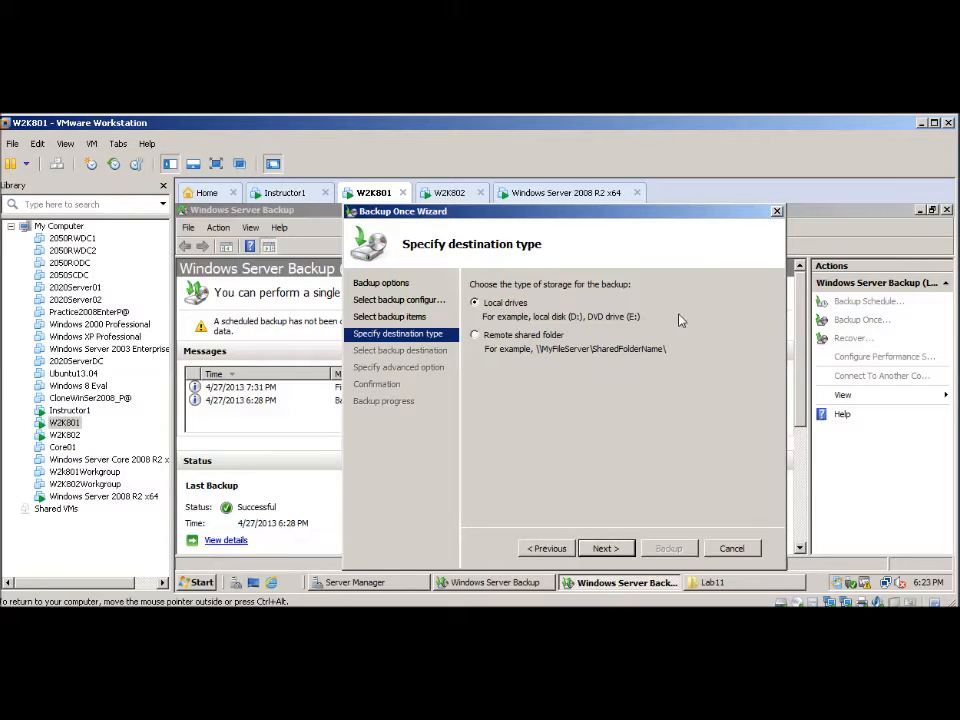
Choose a remote shared folder as the backup destination and try the path \\W2K801\Backup_Of_W2K801
left_click(476, 337)
left_click(603, 549)
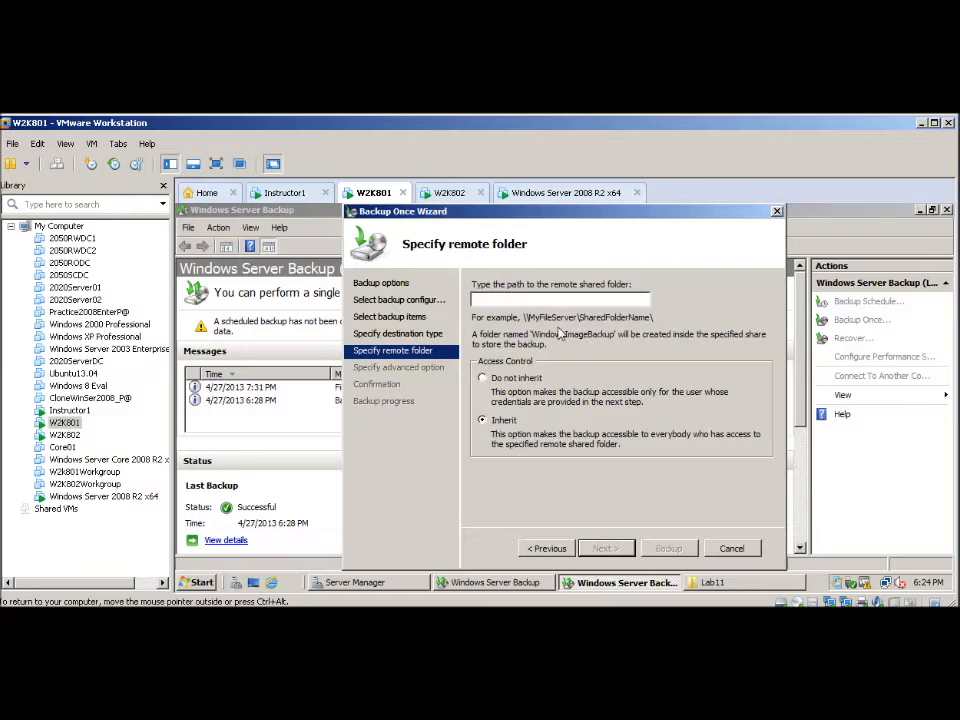
type("\\\\W2K801\\")
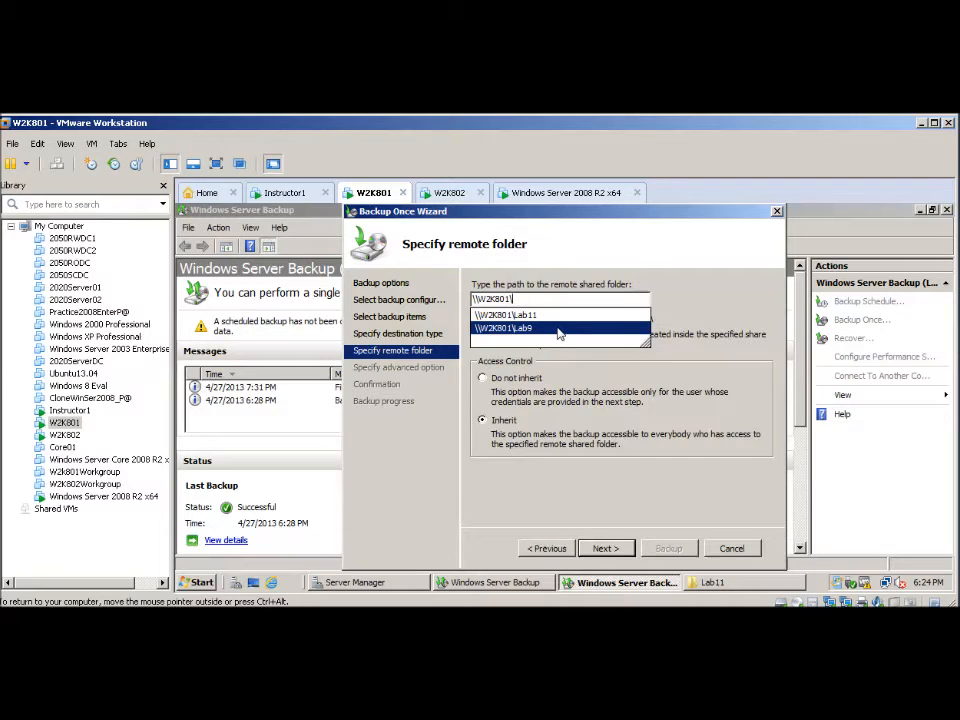
type("Backup_Of_W2K801")
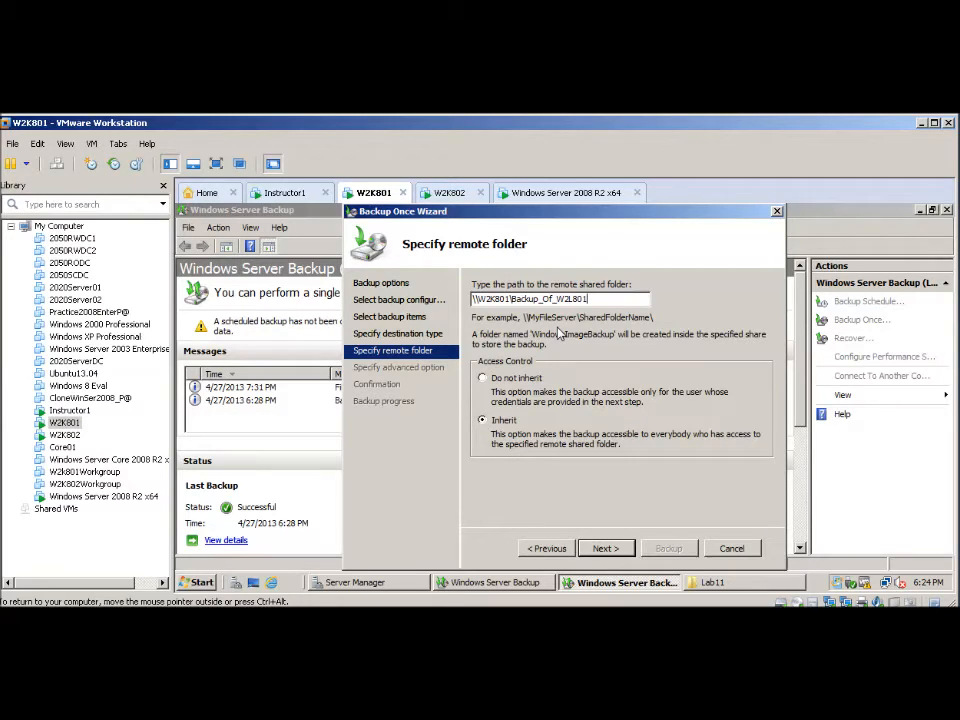
key("BackSpace")
key("BackSpace")
left_click(606, 550)
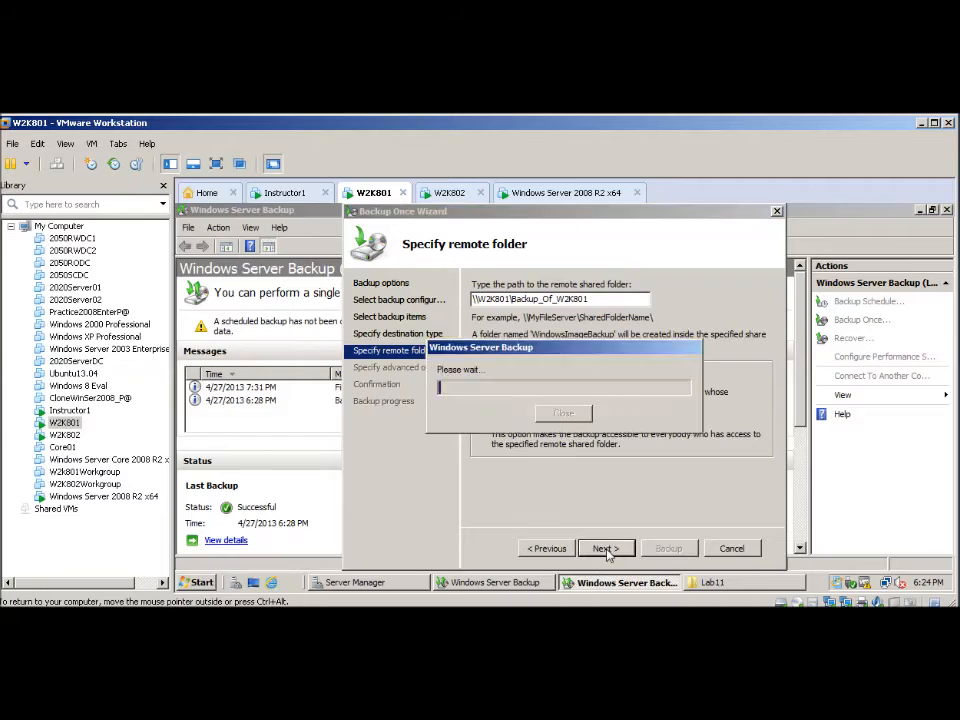
left_click(681, 444)
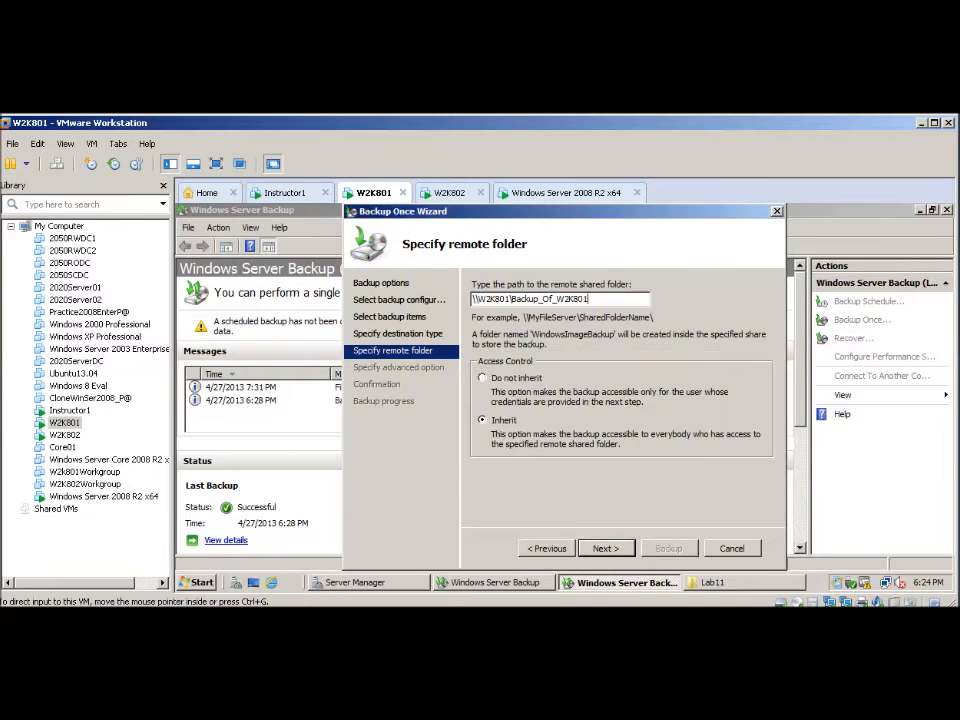
Correct the remote folder path to \\W2K802\Backup_Of_W2K801 and submit it with inherited access control
left_click(519, 301)
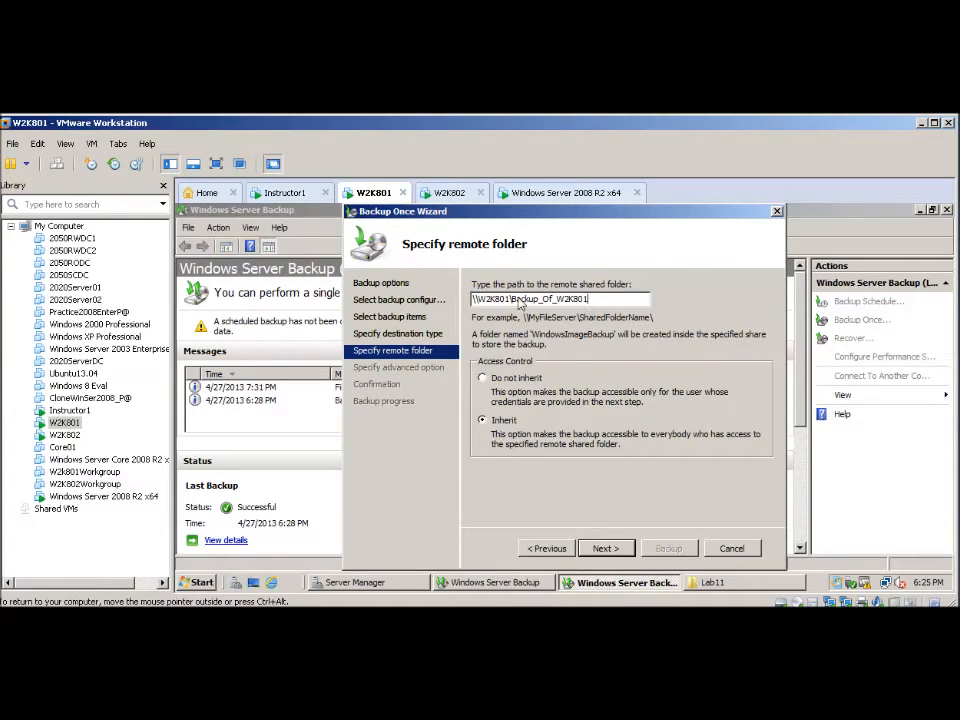
left_click(507, 301)
left_click_drag(507, 301, 510, 302)
type("2")
left_click(606, 549)
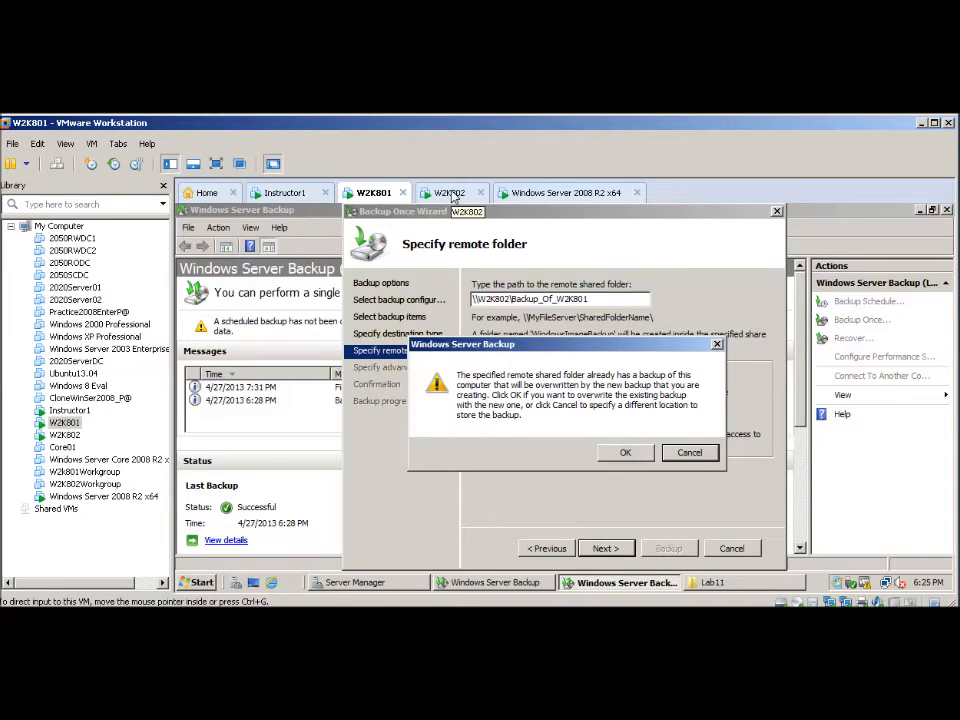
Inspect the existing backup files inside the Backup_Of_W2K801 folder on W2K802, close the folder and return to W2K801
left_click(452, 194)
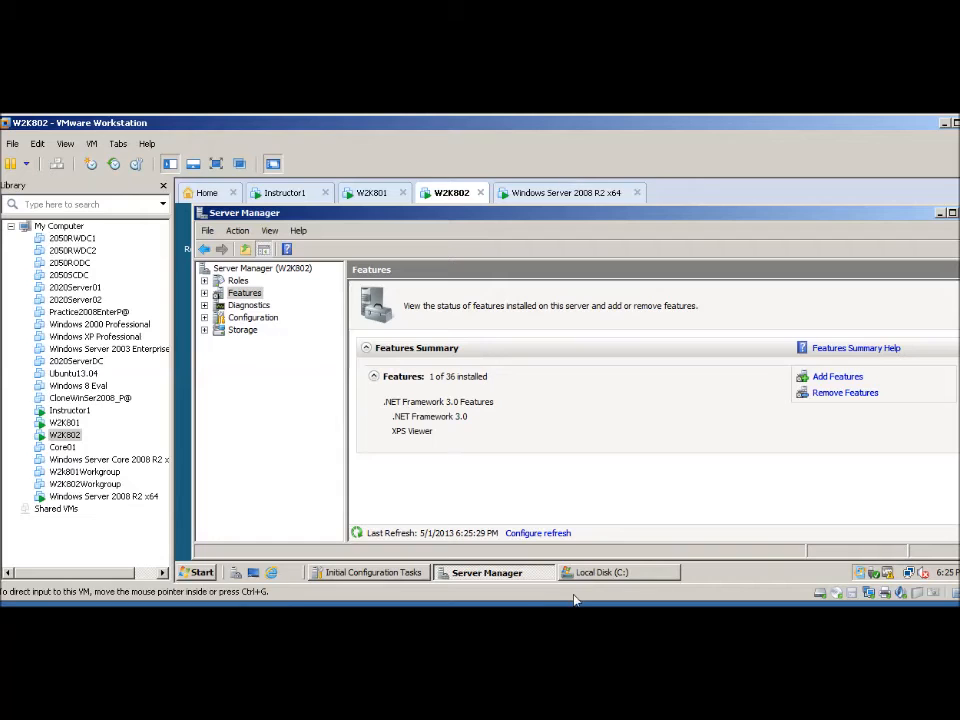
left_click(600, 573)
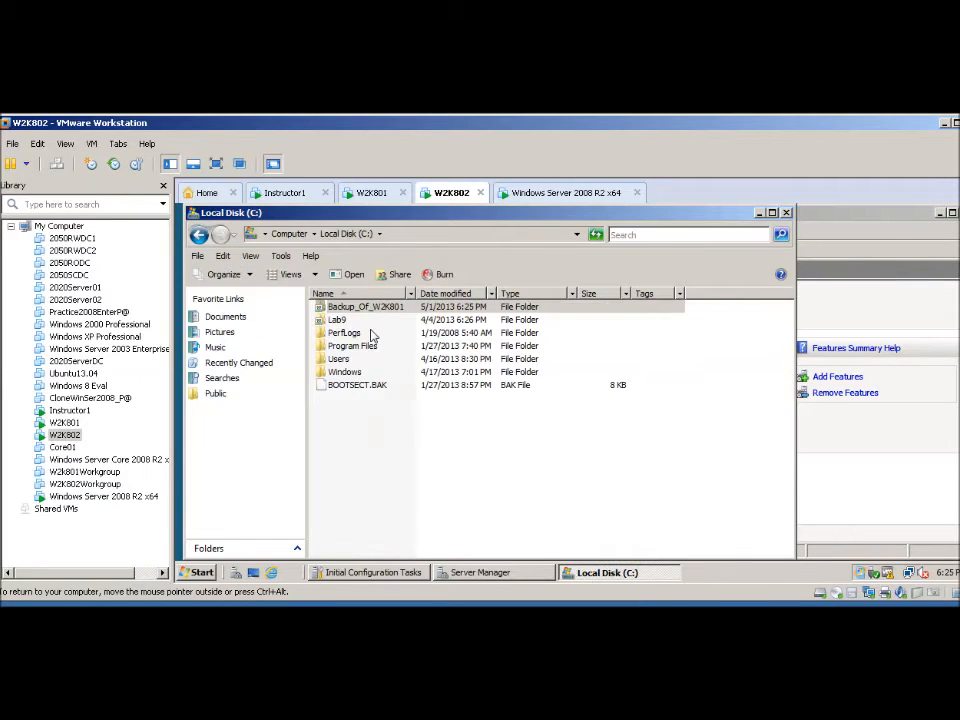
double_click(333, 307)
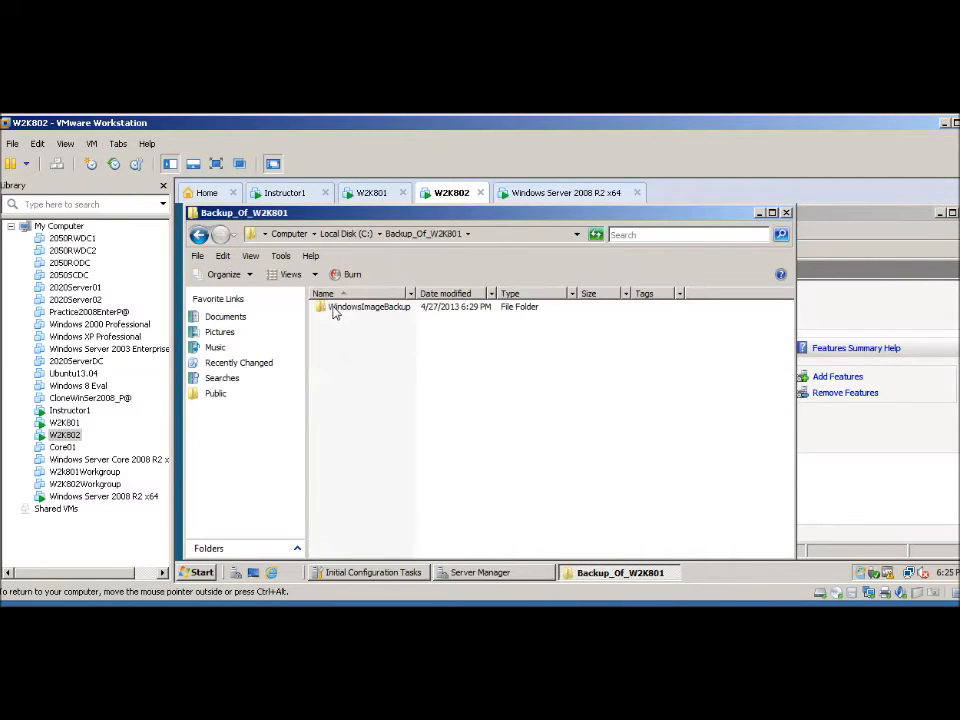
double_click(325, 310)
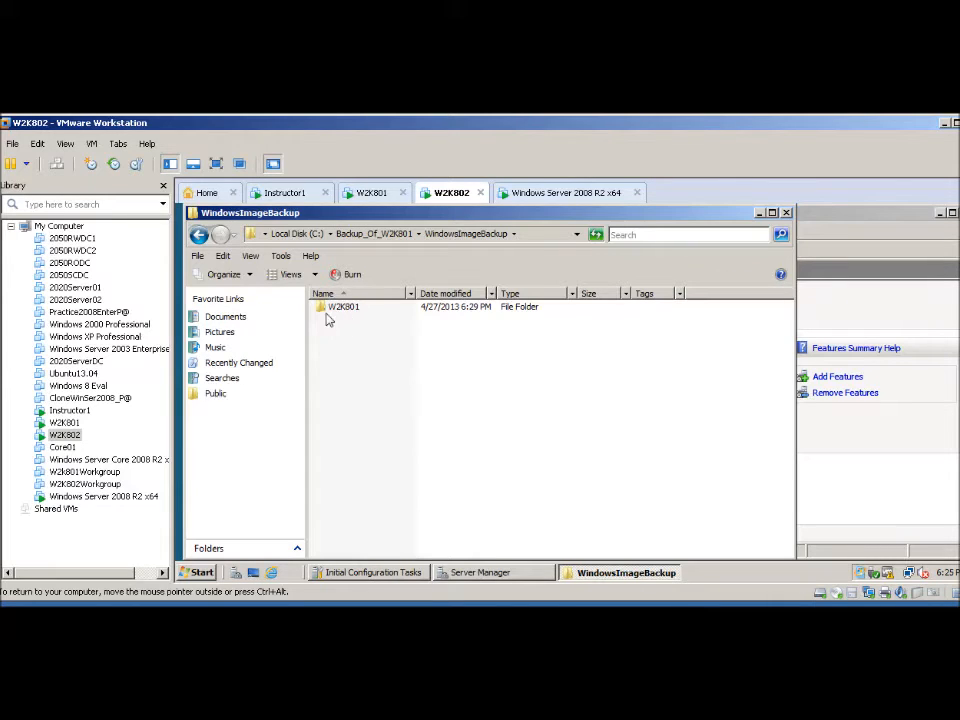
double_click(330, 308)
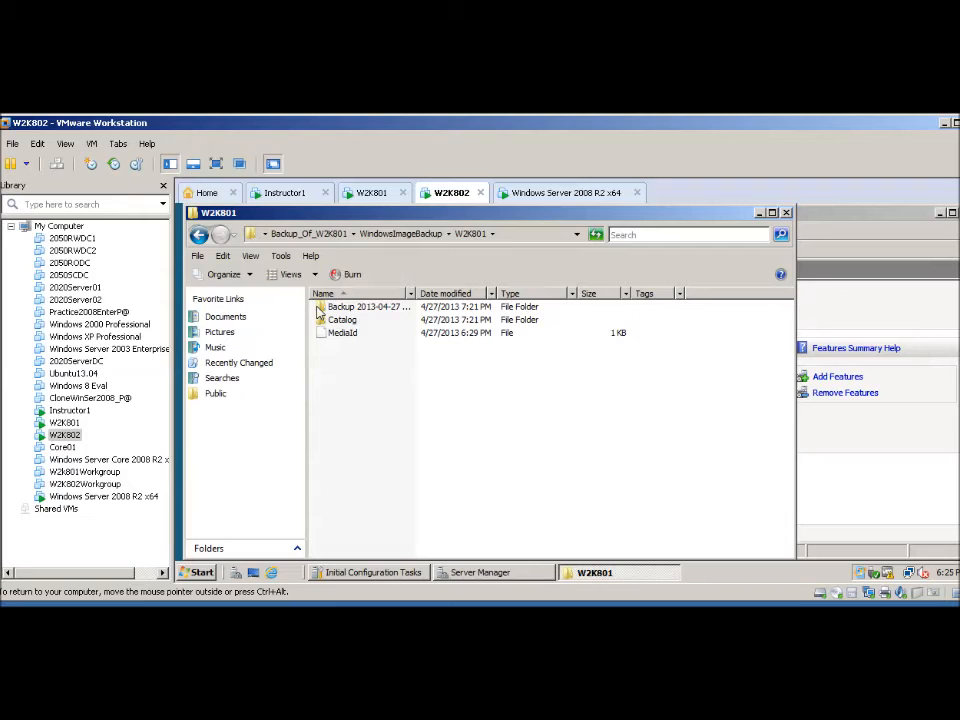
double_click(326, 310)
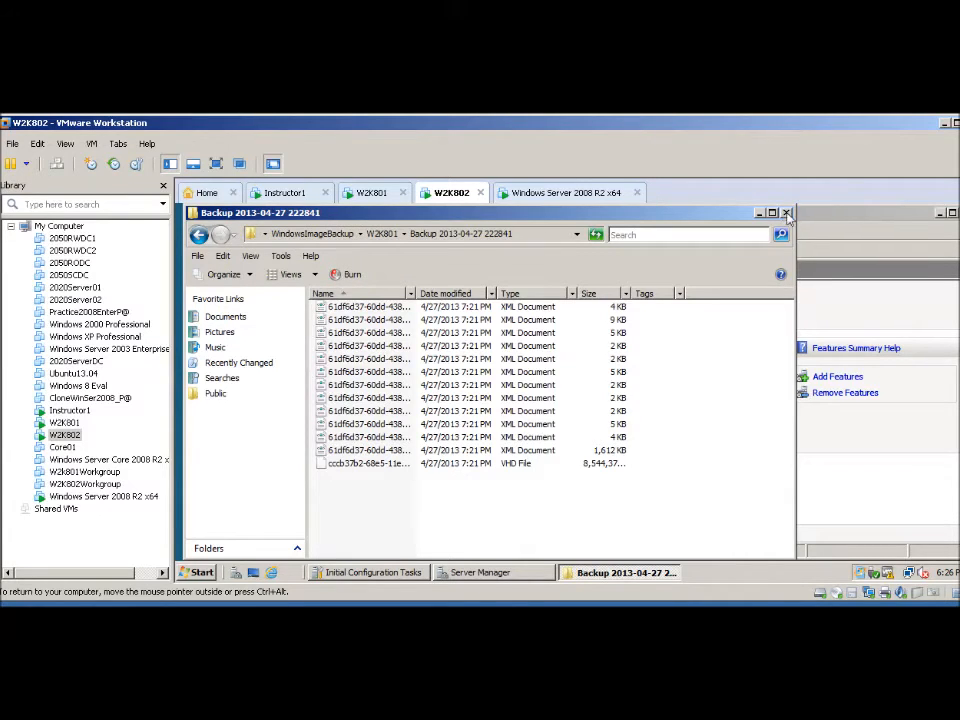
left_click(785, 213)
left_click(371, 192)
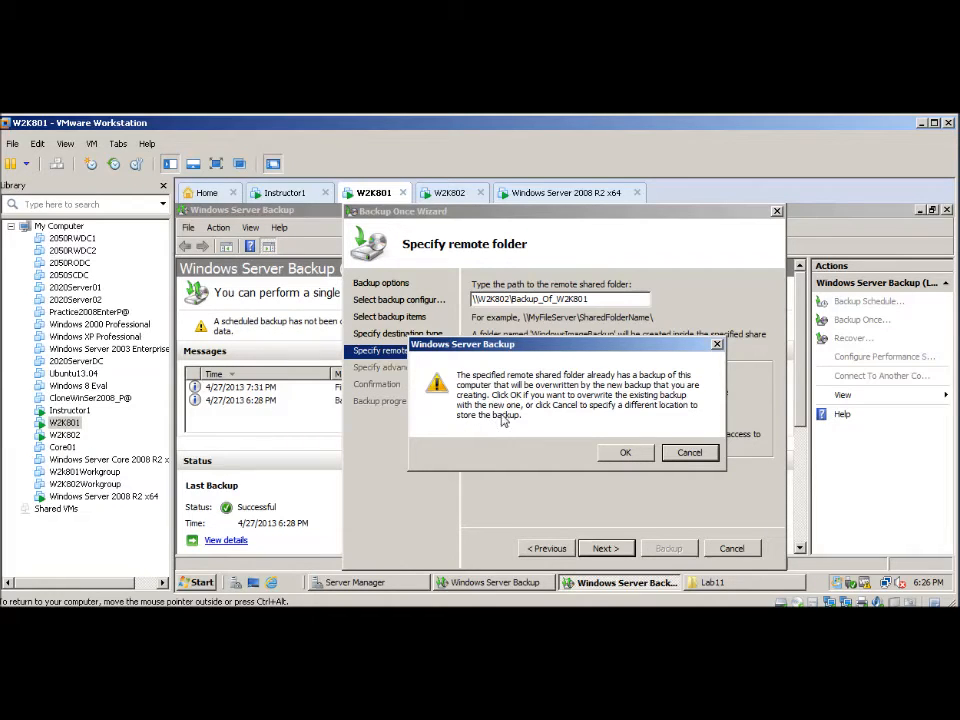
Accept overwriting the existing backup, run the backup as a VSS copy backup and close the wizard once it completes
left_click(628, 453)
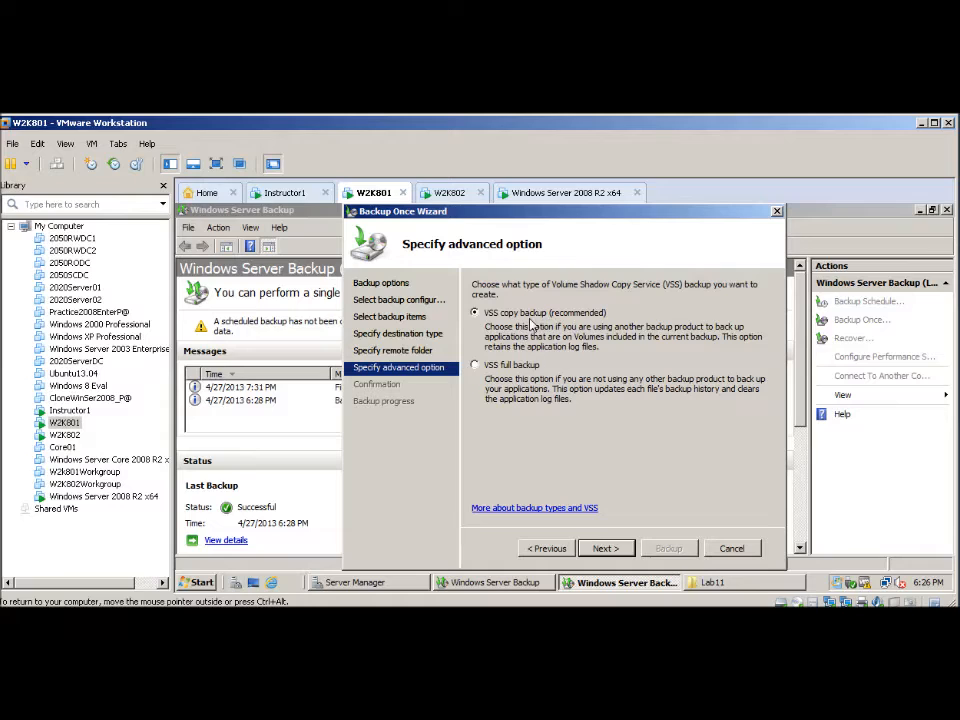
left_click(605, 548)
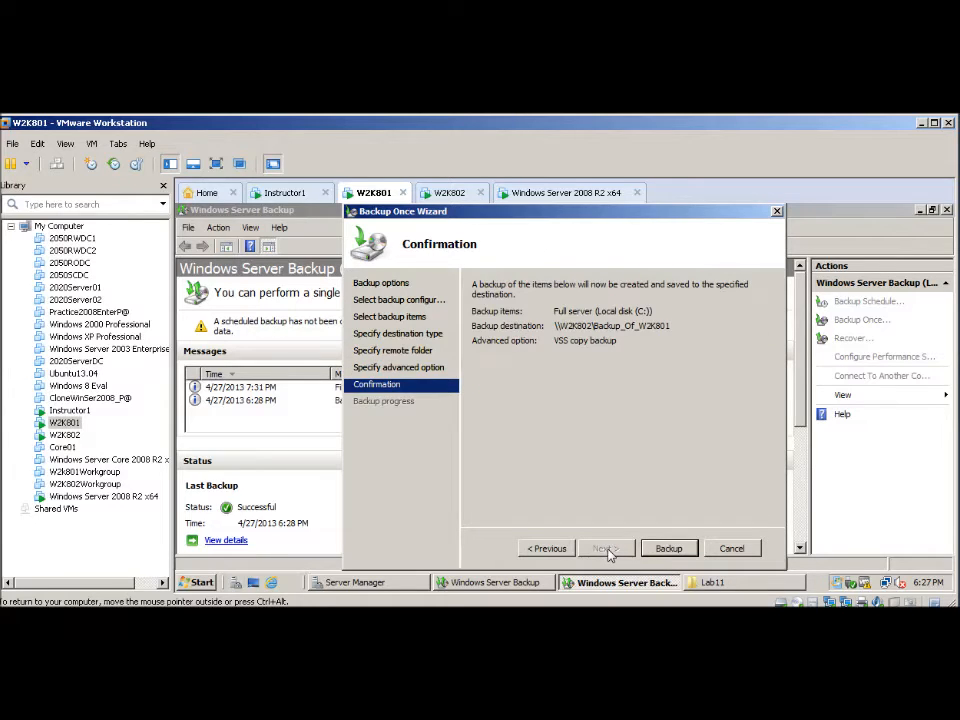
left_click(668, 549)
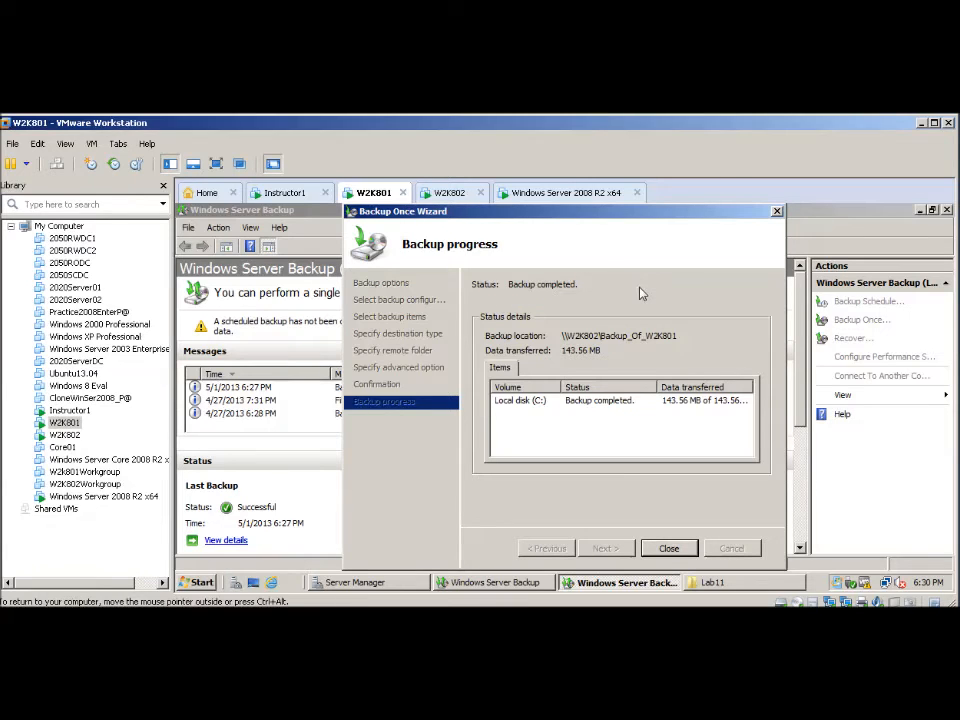
left_click(668, 549)
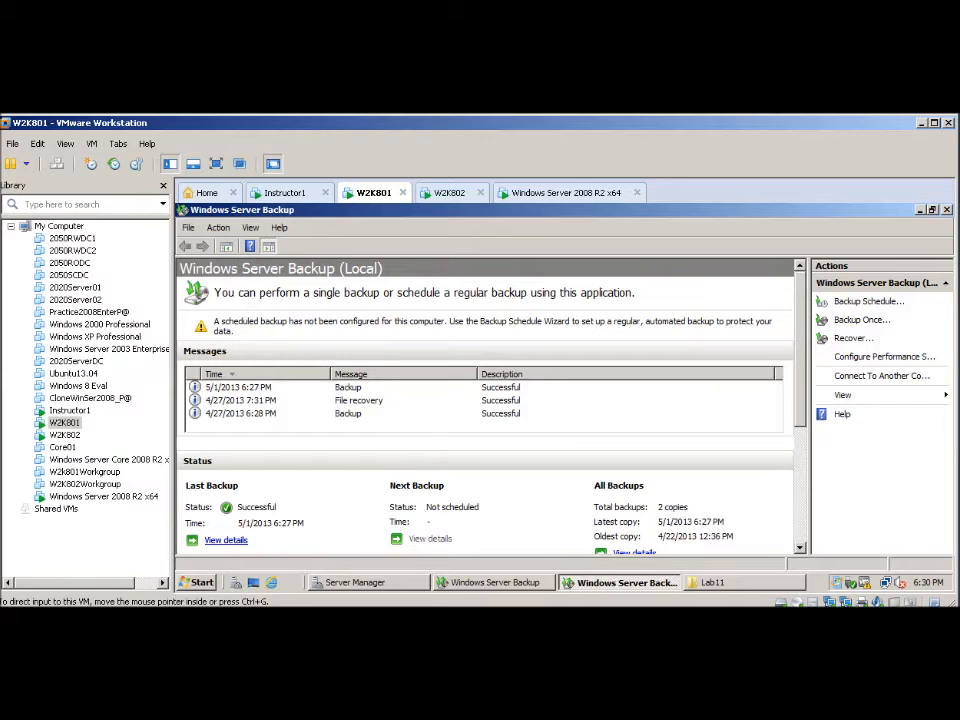
Switch to Notepad to review the remaining tasks in the skills project outline, minimizing it when done
key("alt+Tab")
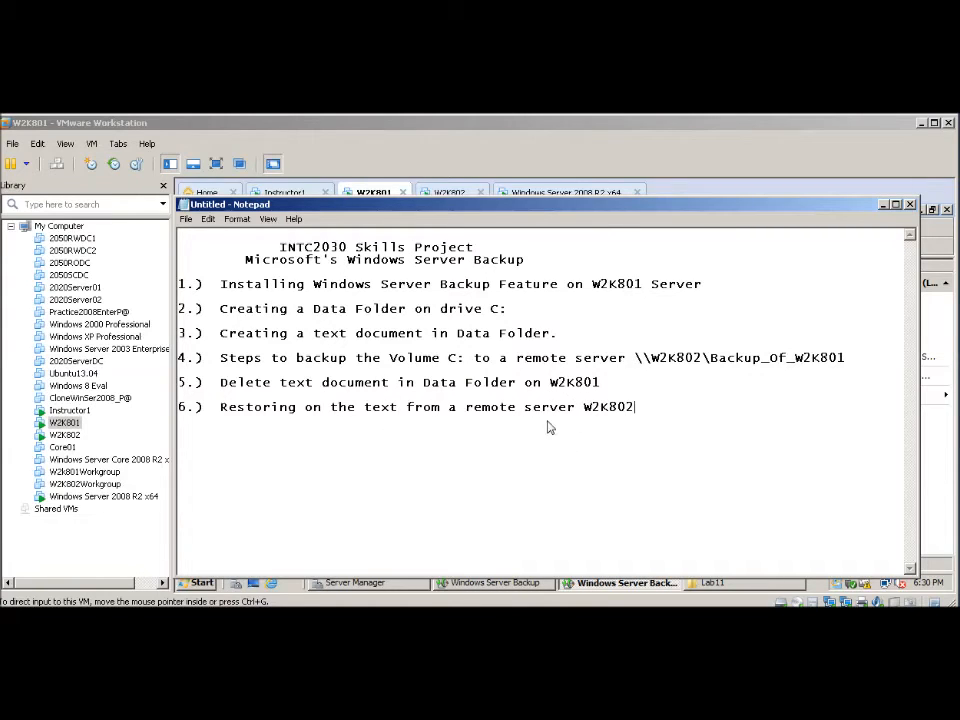
left_click(883, 205)
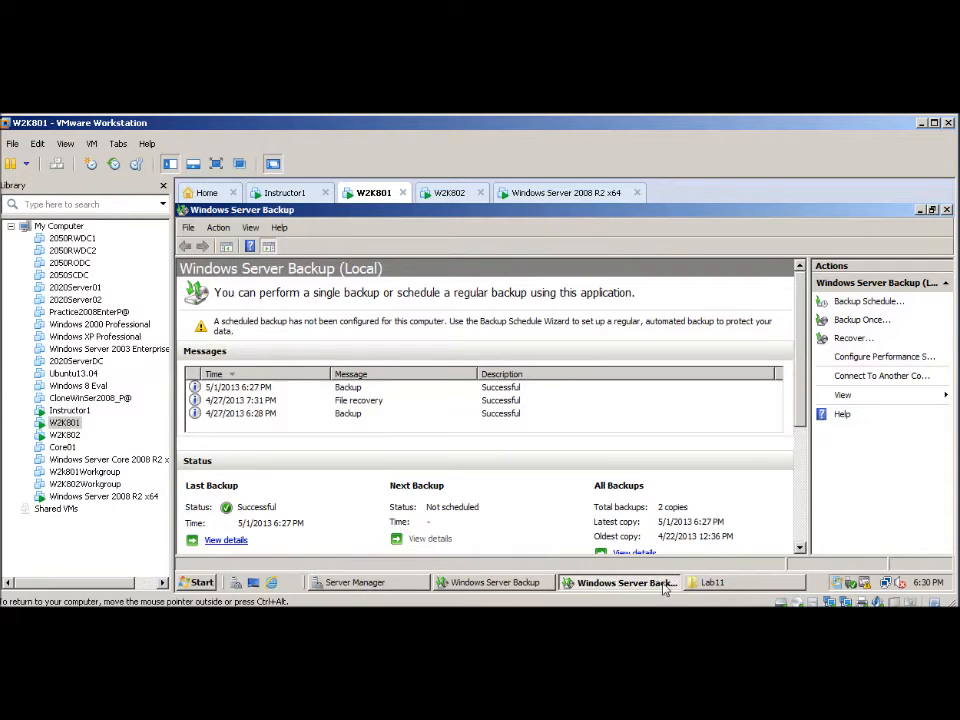
Delete the DataOnW2K801 text document from the Data folder on drive C: of W2K801 and minimize the folder window
left_click(203, 583)
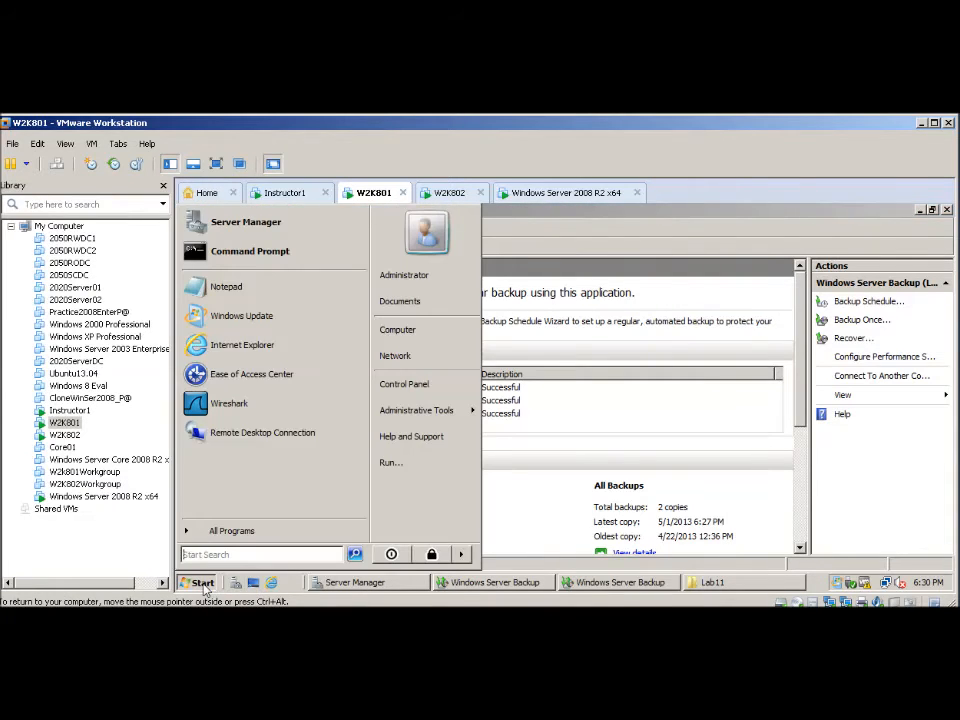
left_click(407, 333)
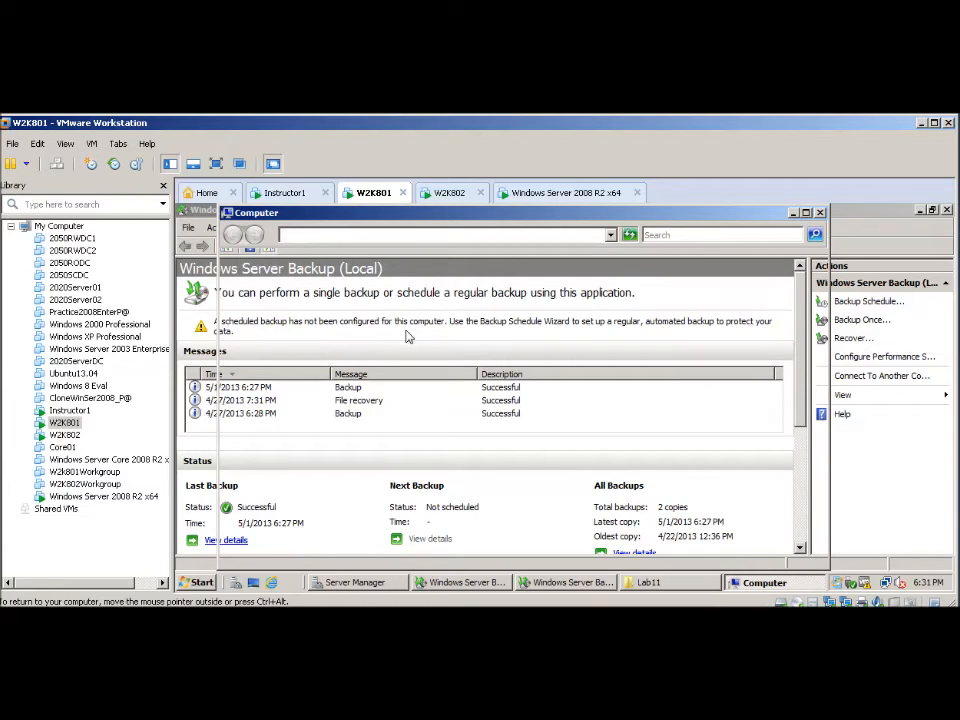
left_click(388, 333)
double_click(388, 333)
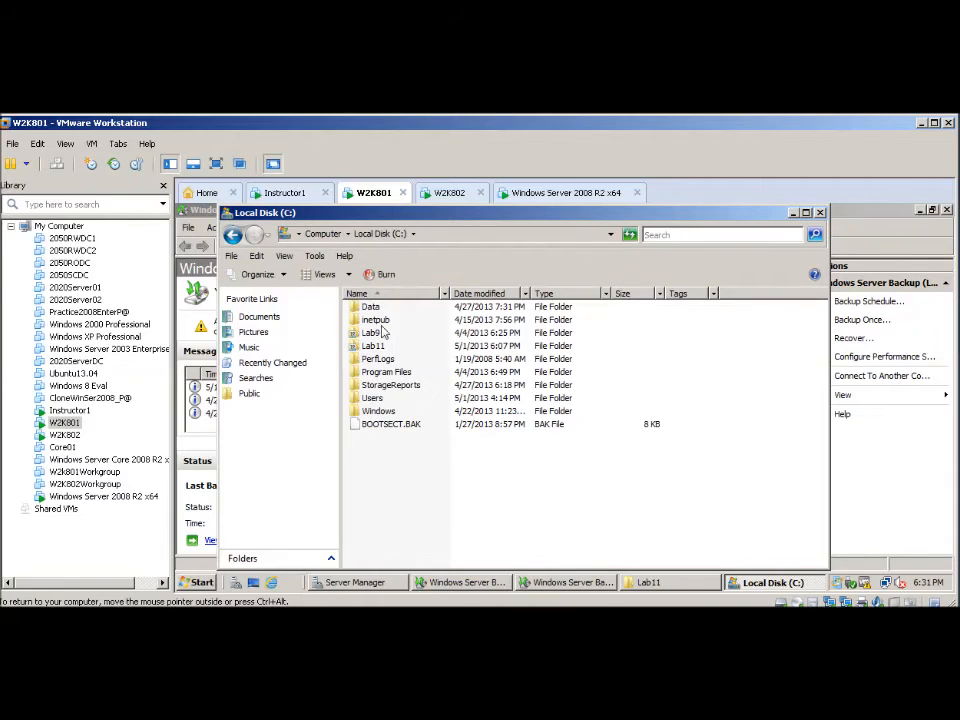
double_click(366, 307)
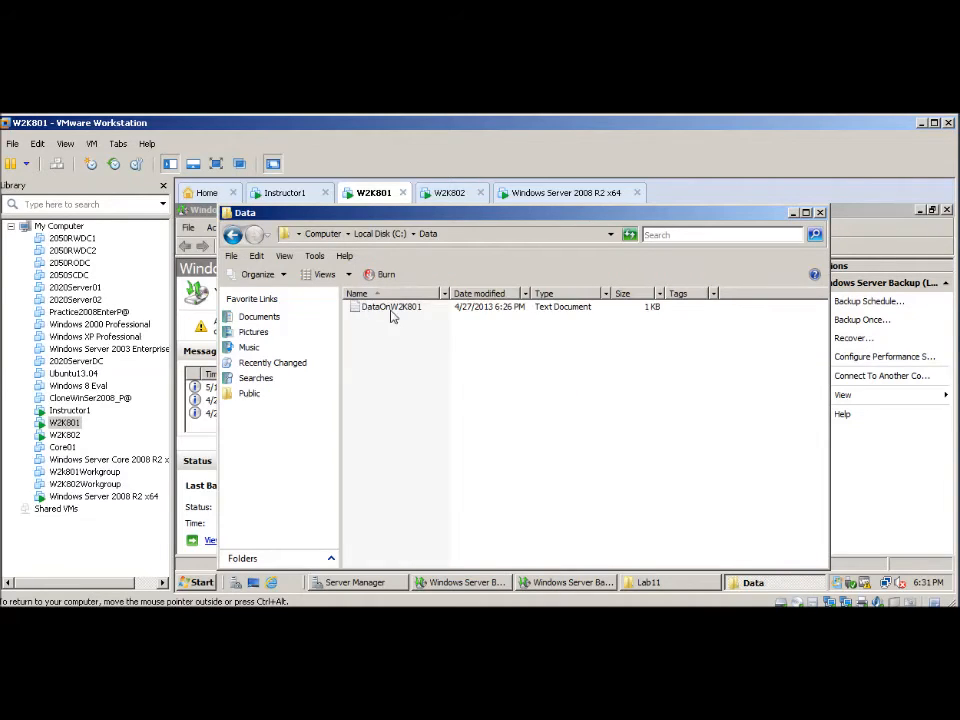
left_click(392, 312)
right_click(392, 312)
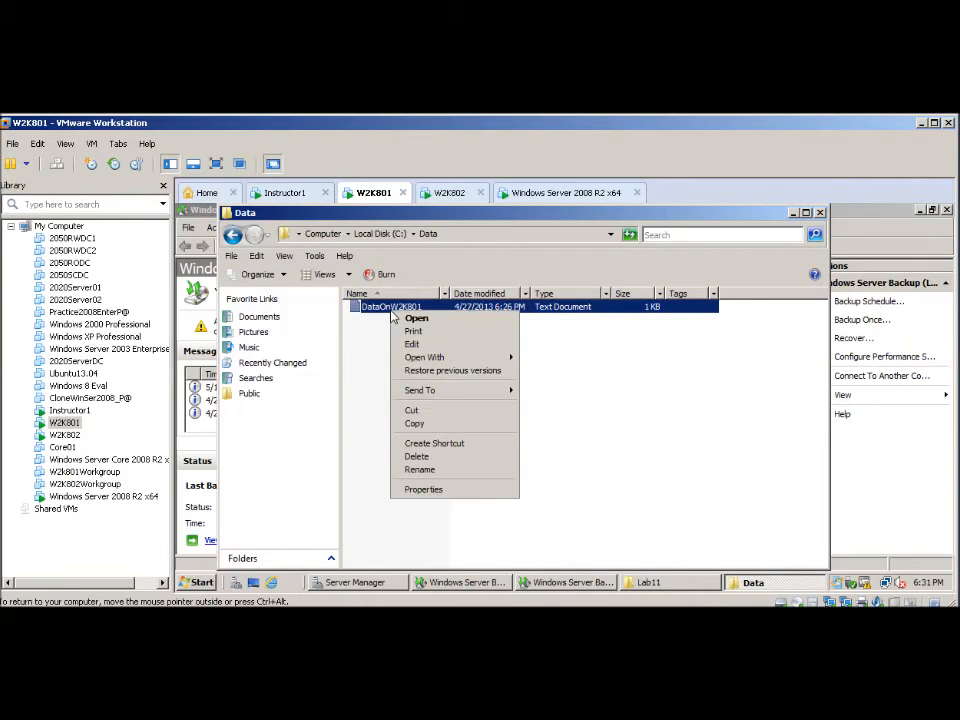
left_click(432, 455)
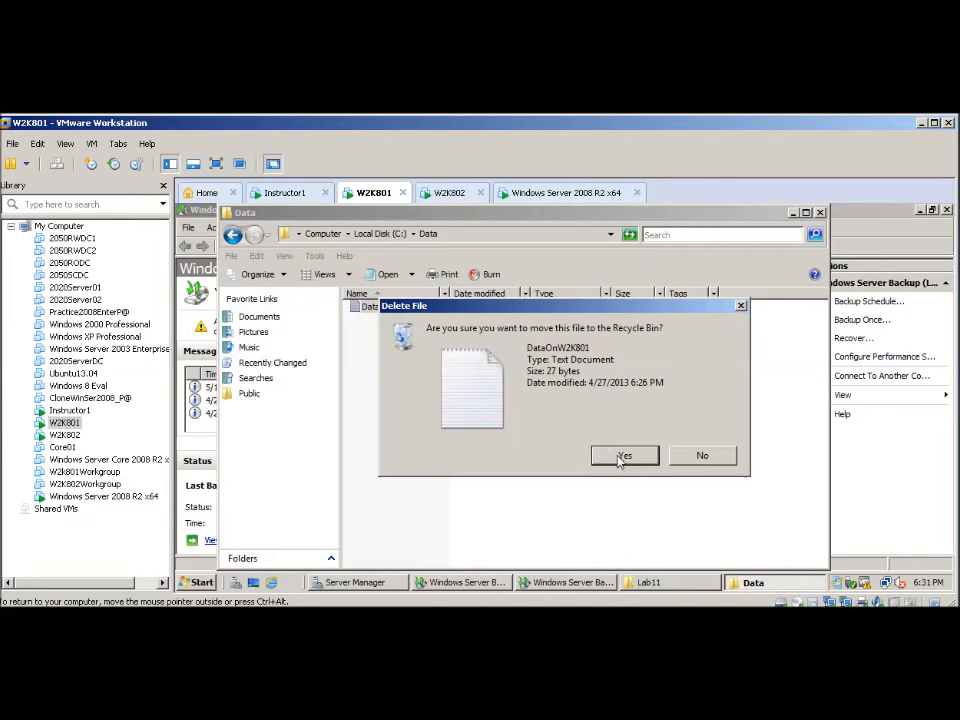
left_click(622, 457)
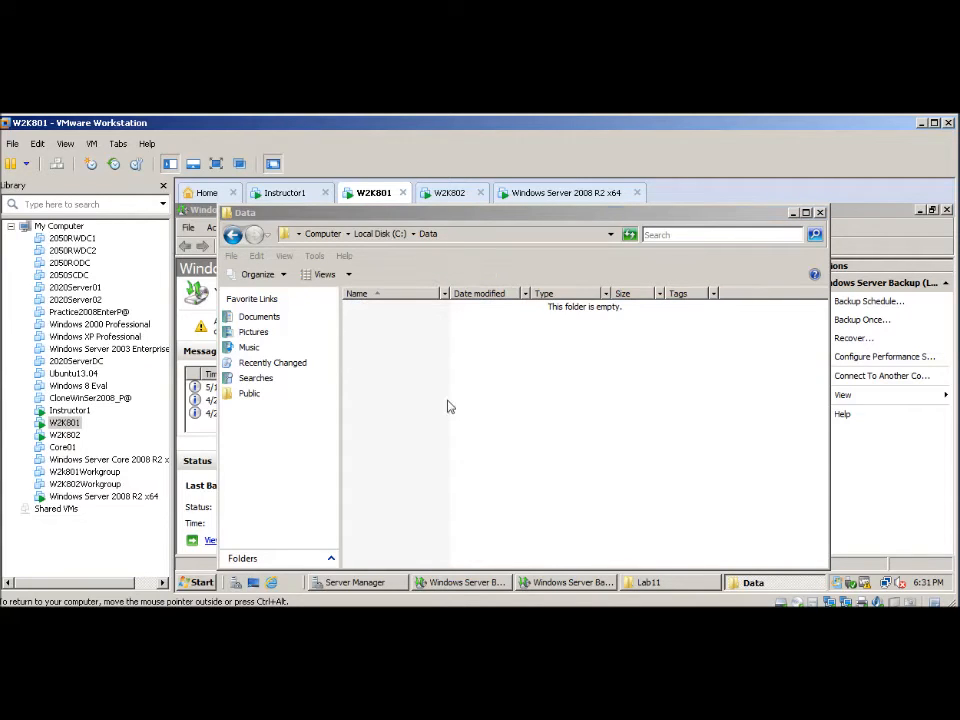
left_click(790, 213)
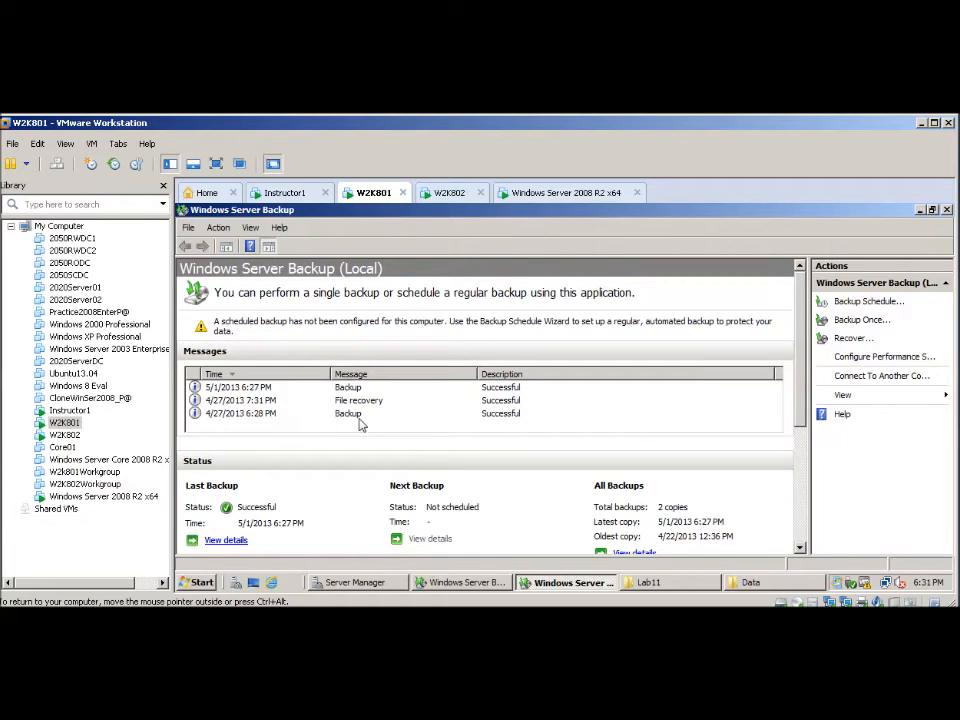
Start a recovery on W2K801 using another server as the data source and a remote shared folder as the backup storage type
left_click(851, 340)
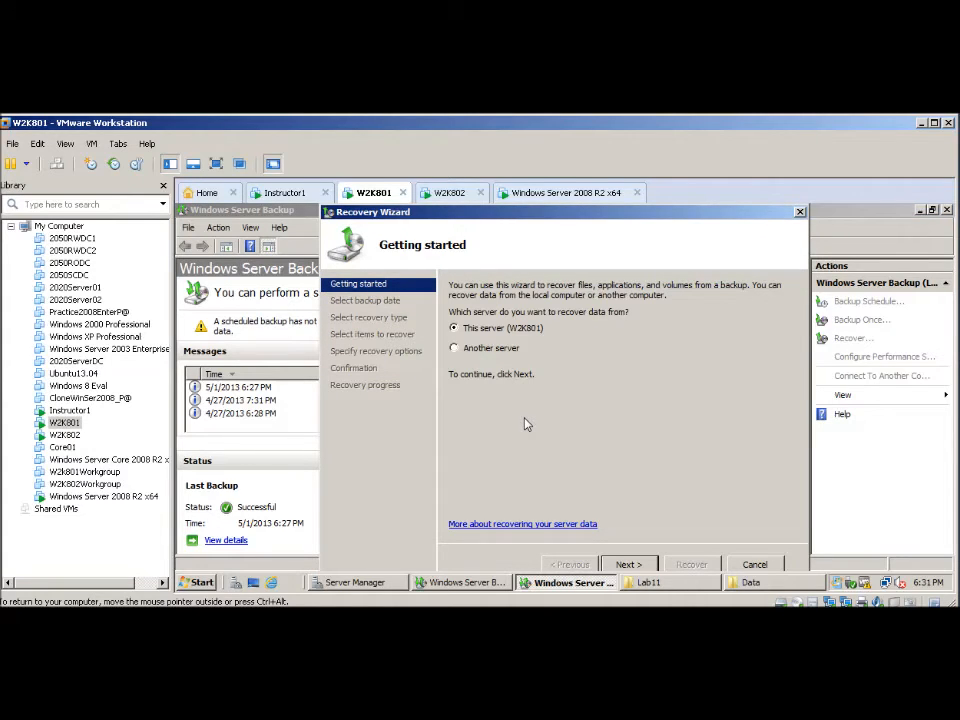
left_click(454, 348)
left_click(630, 565)
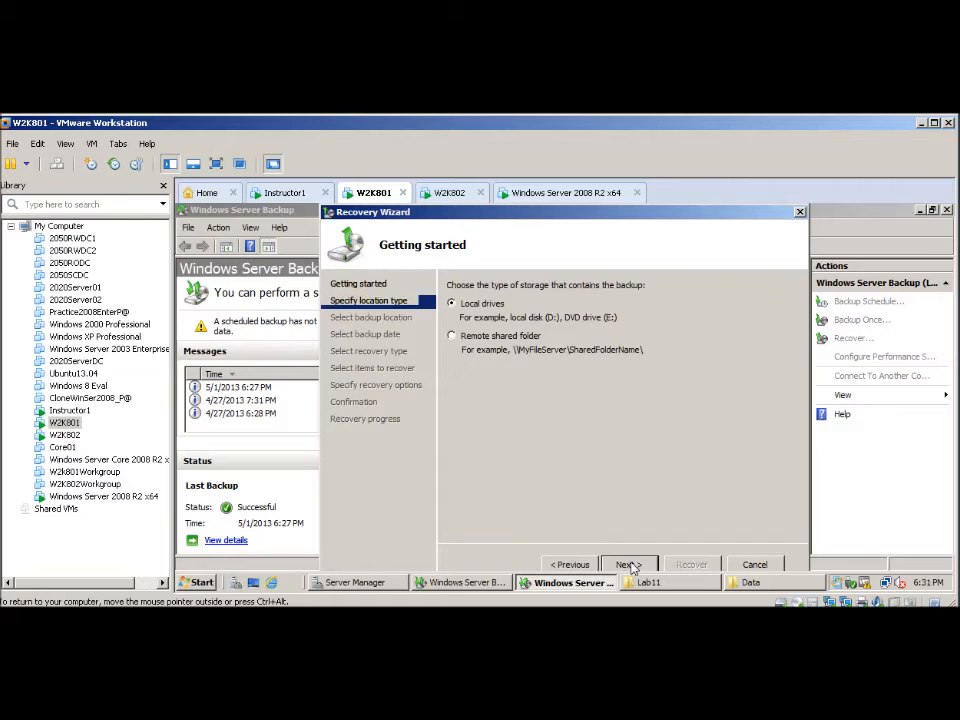
left_click(452, 338)
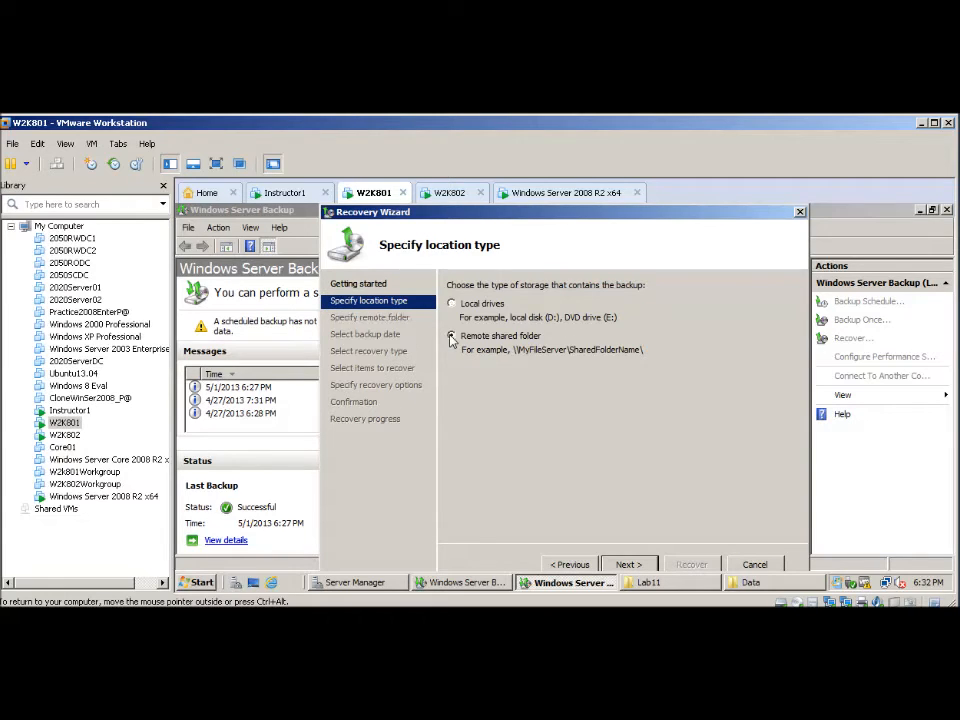
left_click(628, 565)
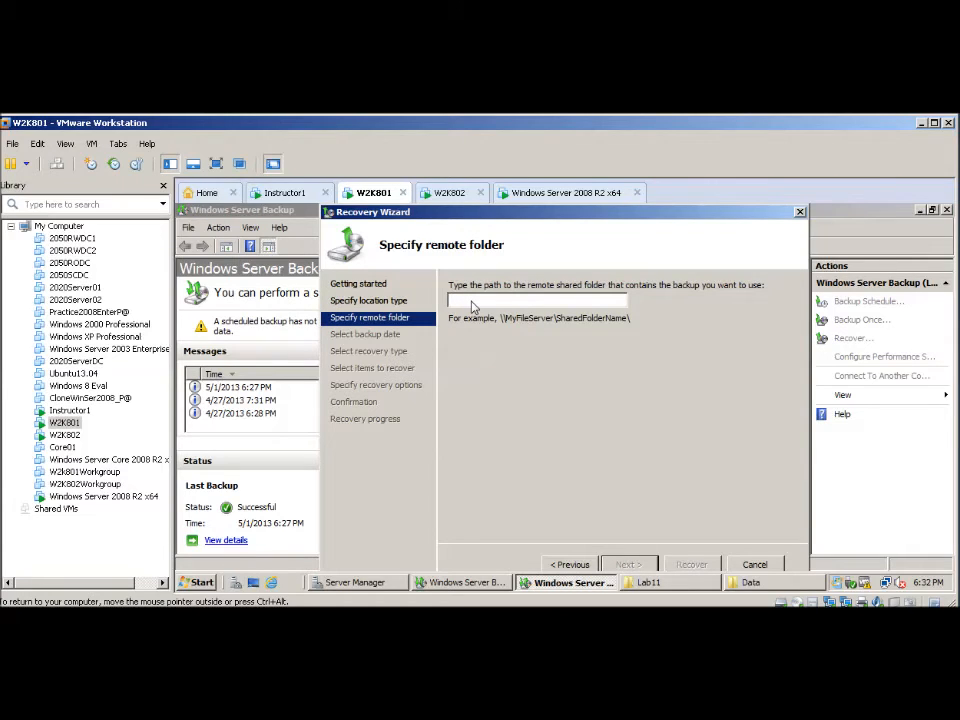
Specify \\w2k802\Backup_Of_W2K801 as the remote shared folder that contains the backup
type("\\\\w2k801\\")
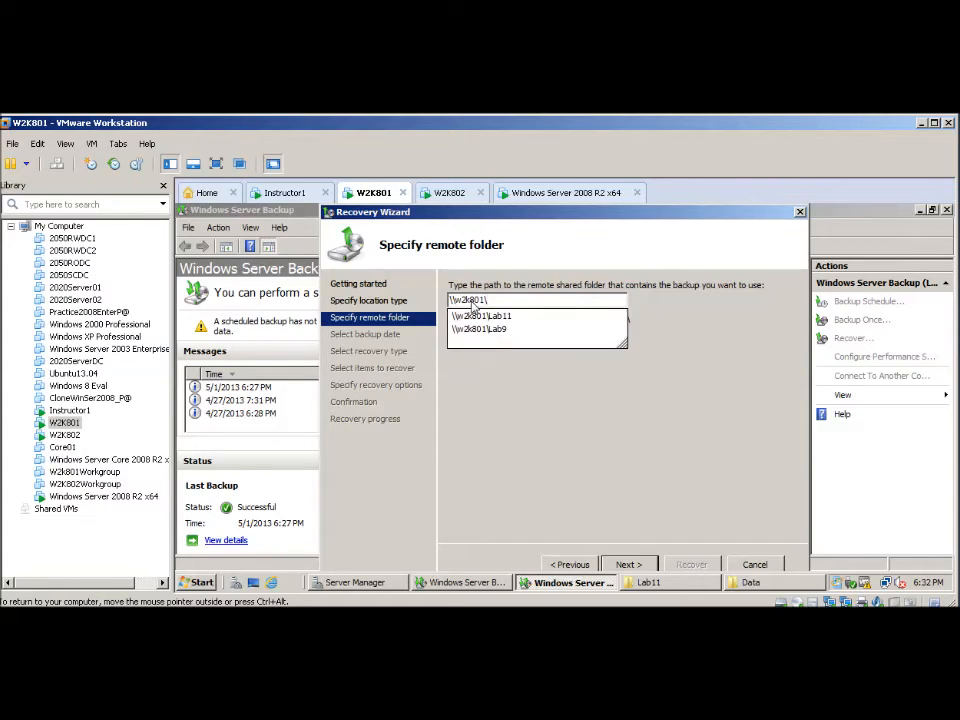
type("backup")
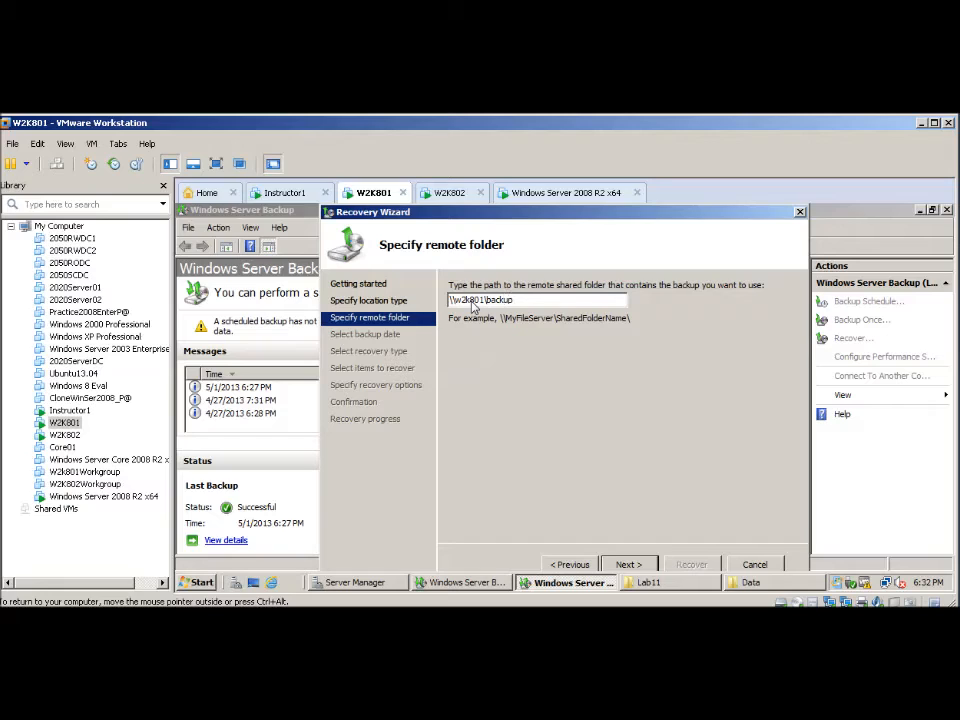
type("_w2w801")
left_click(626, 565)
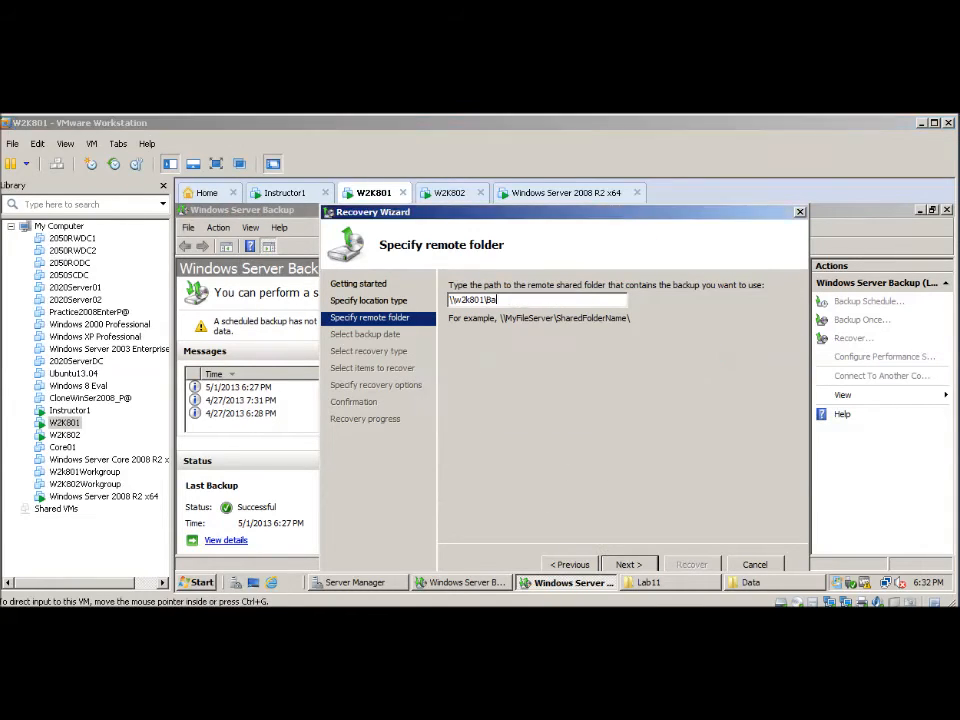
left_click(500, 321)
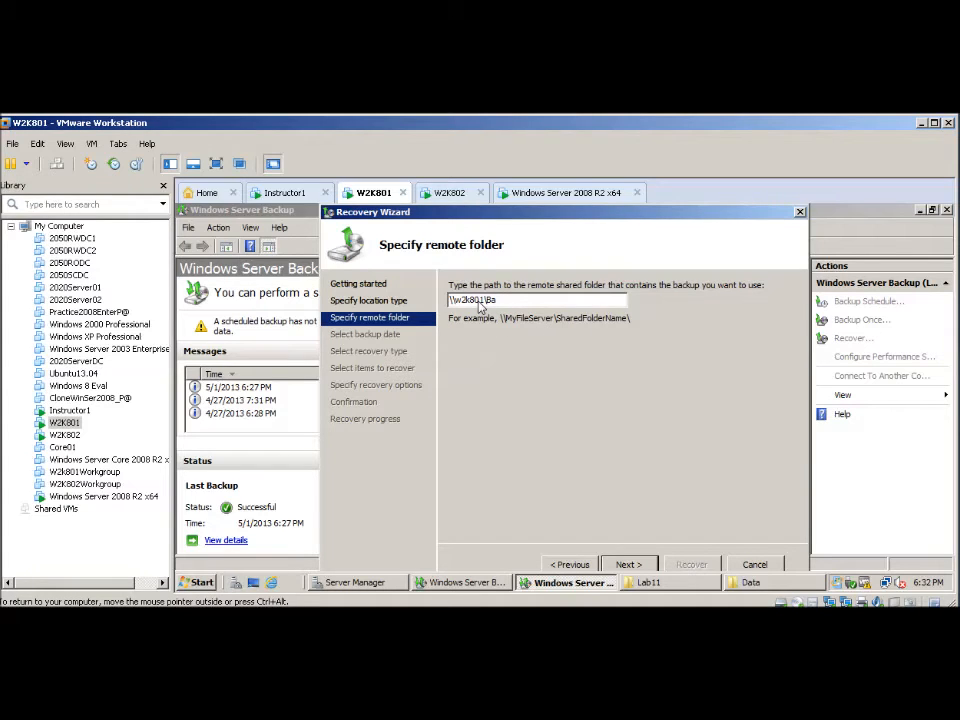
key("BackSpace")
key("BackSpace")
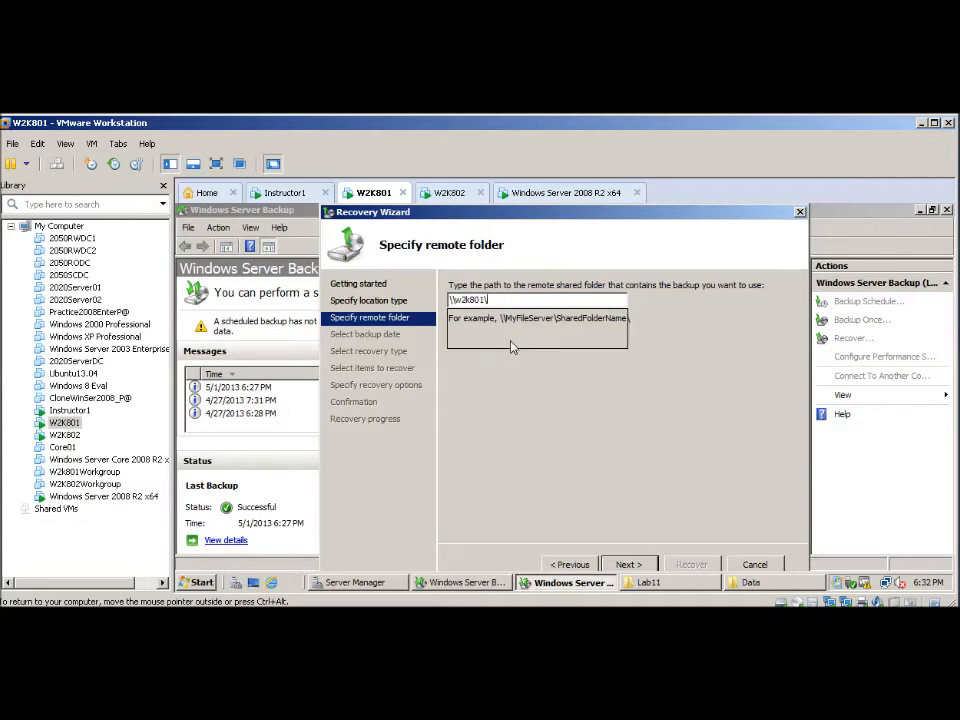
key("BackSpace")
key("BackSpace")
key("BackSpace")
type("02")
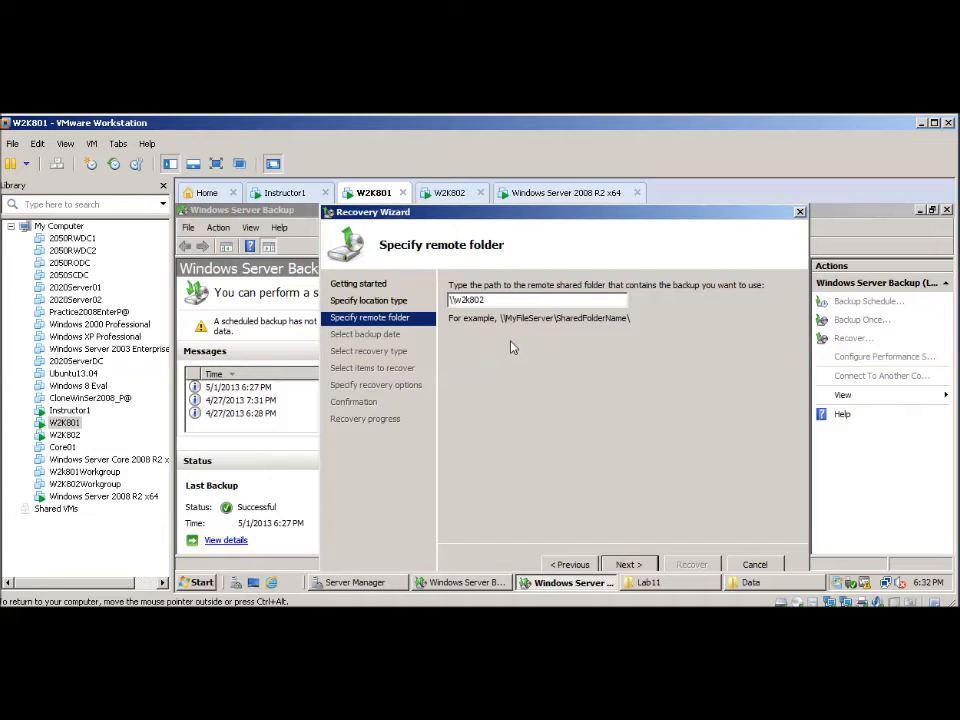
type("\\")
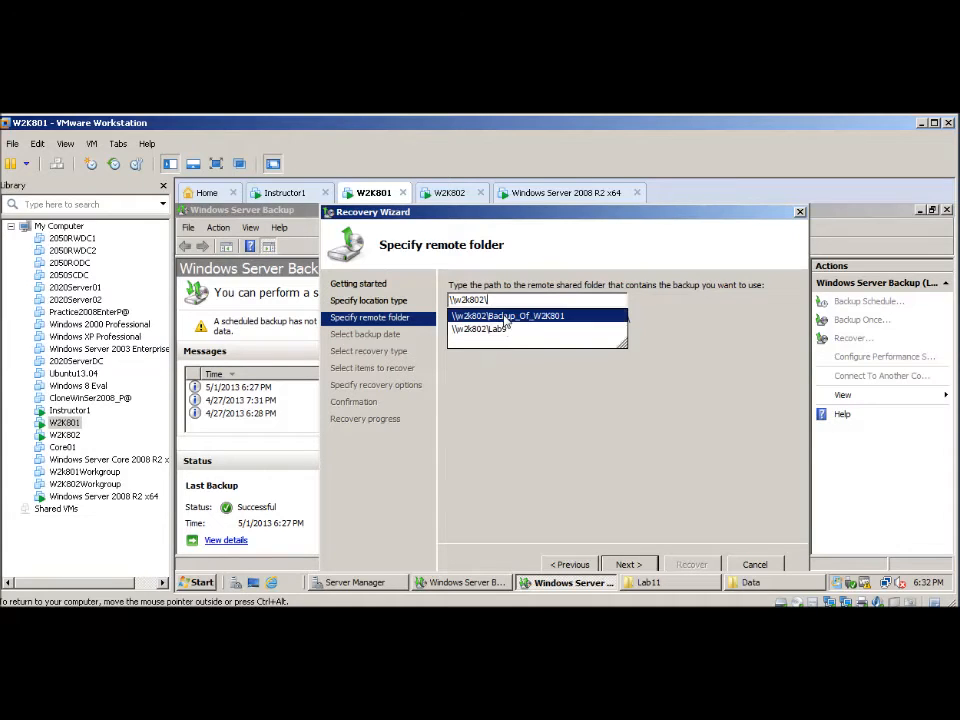
left_click(505, 316)
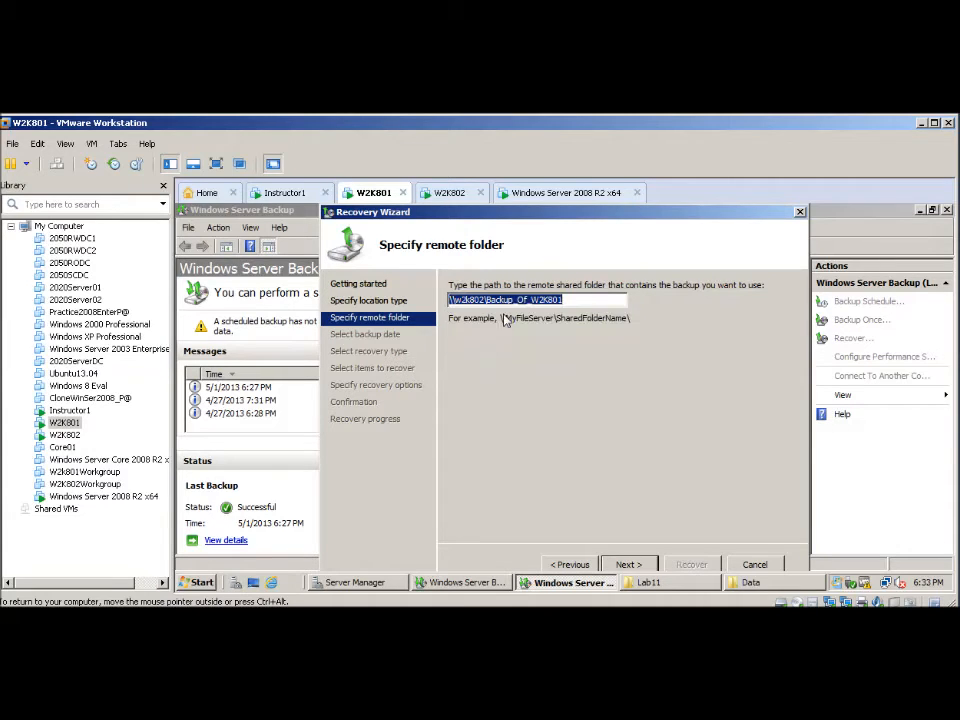
left_click(636, 566)
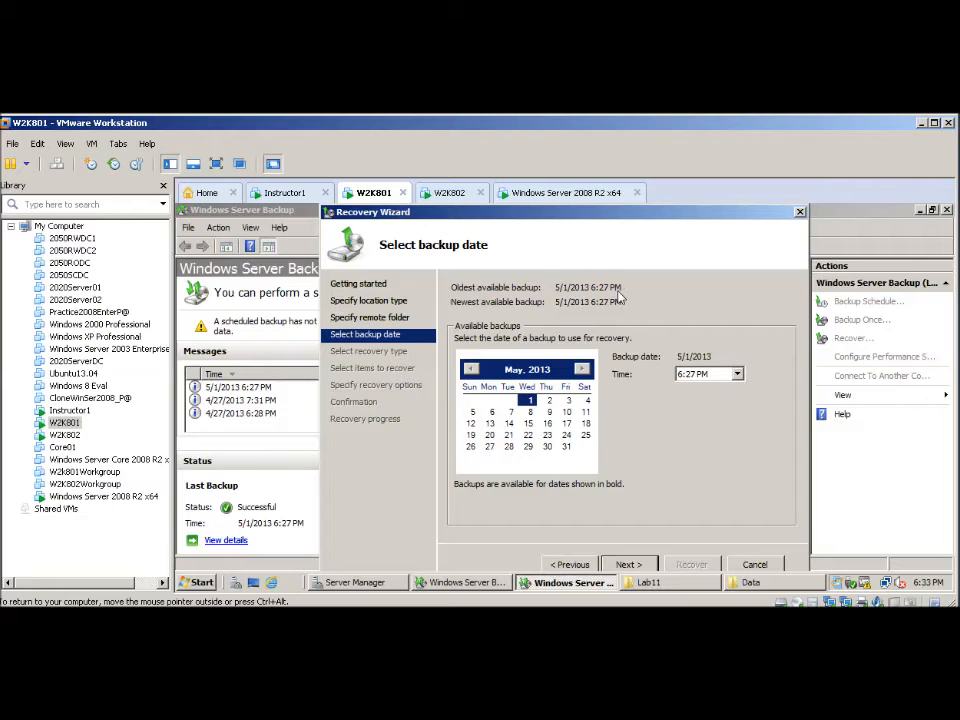
From the 5/1/2013 6:27 PM backup, choose DataOnW2K801.txt in the Data folder of Local disk (C:) as the file to recover
left_click(628, 565)
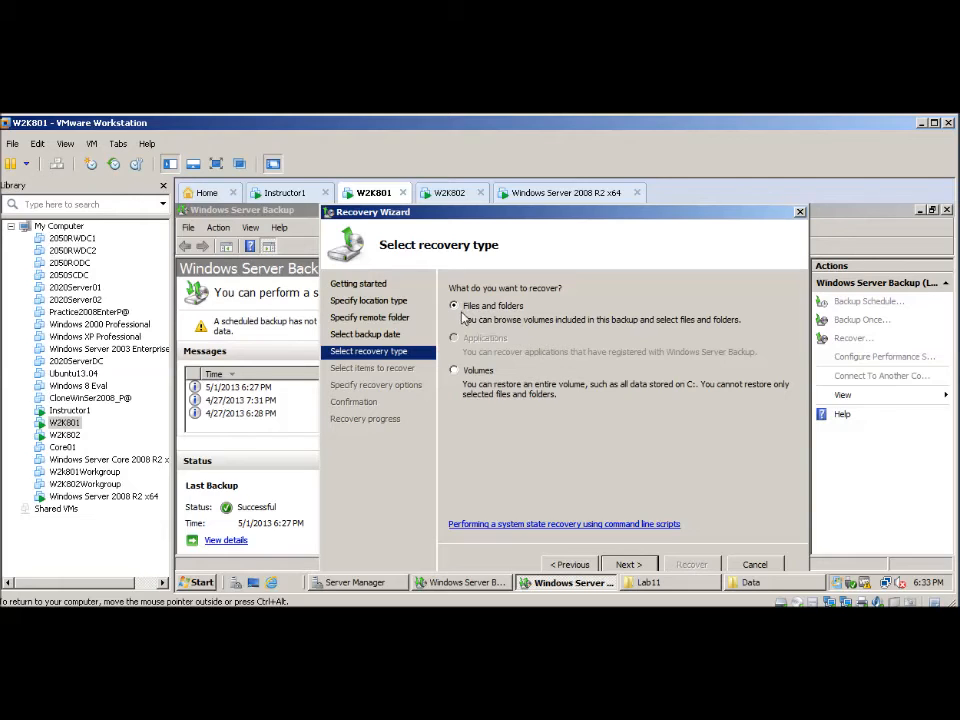
left_click(629, 565)
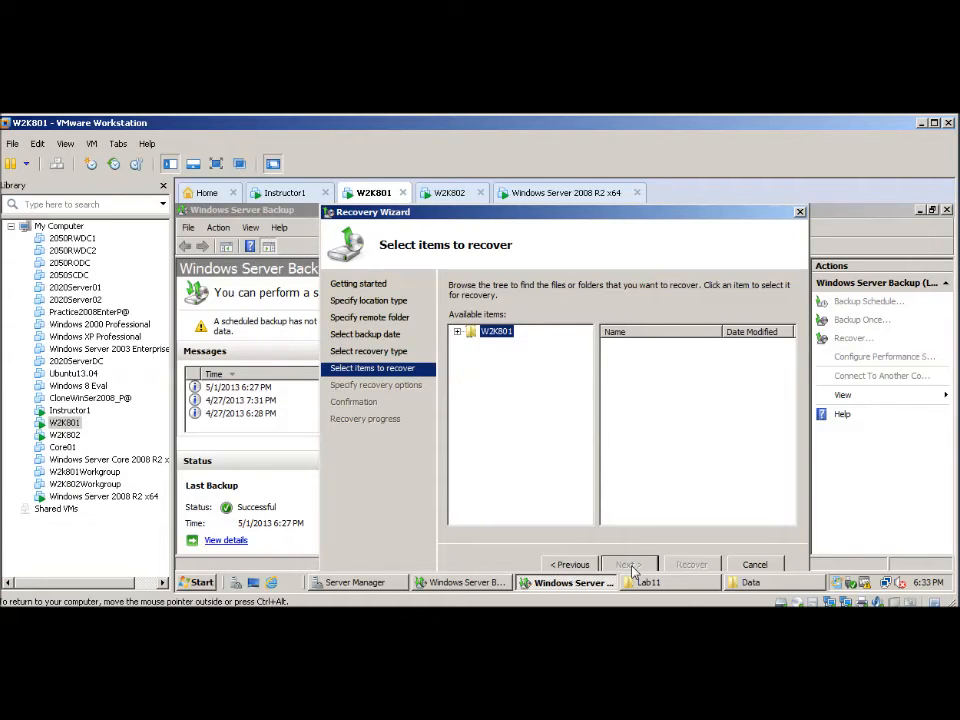
left_click(457, 331)
left_click(471, 343)
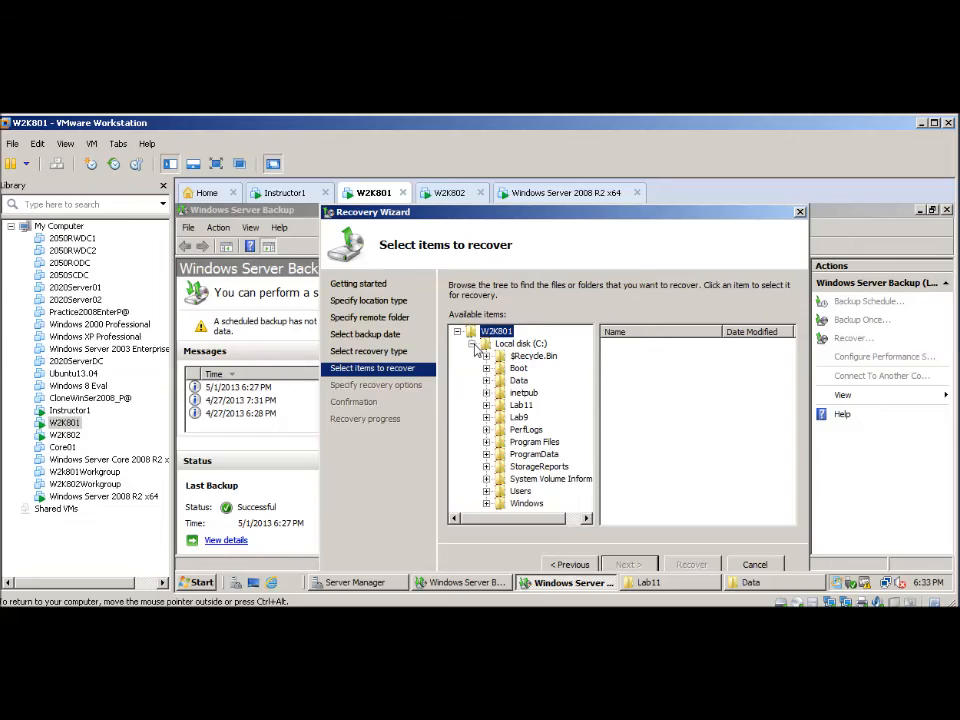
left_click(518, 381)
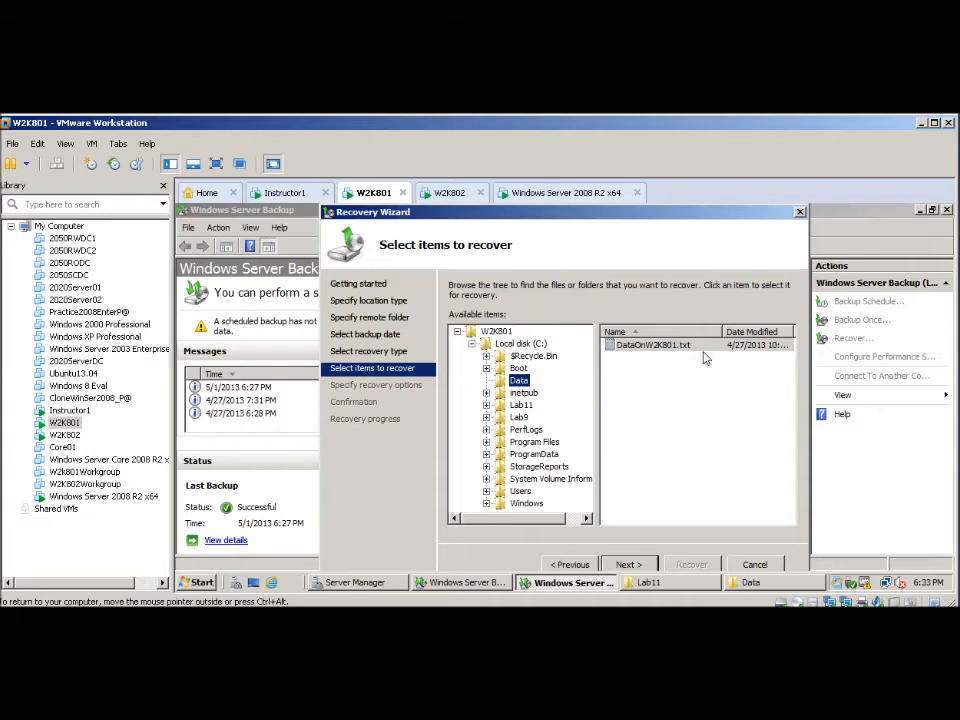
left_click(632, 564)
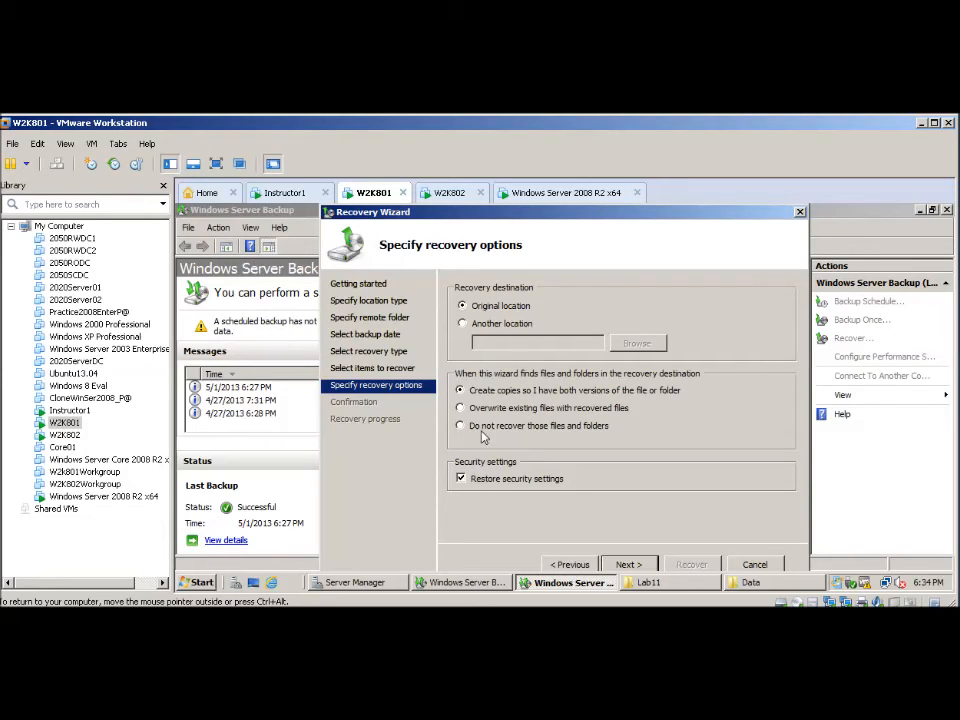
Recover the file to its original location, overwriting existing files with recovered ones, and close the wizard once the restore completes
left_click(460, 408)
left_click(634, 566)
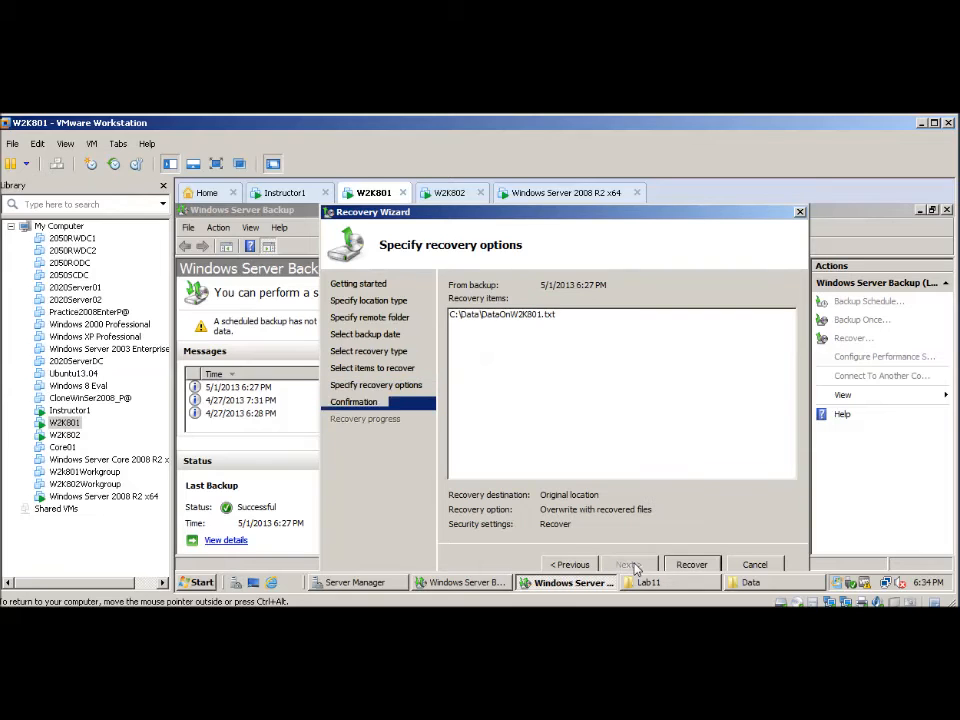
left_click(698, 568)
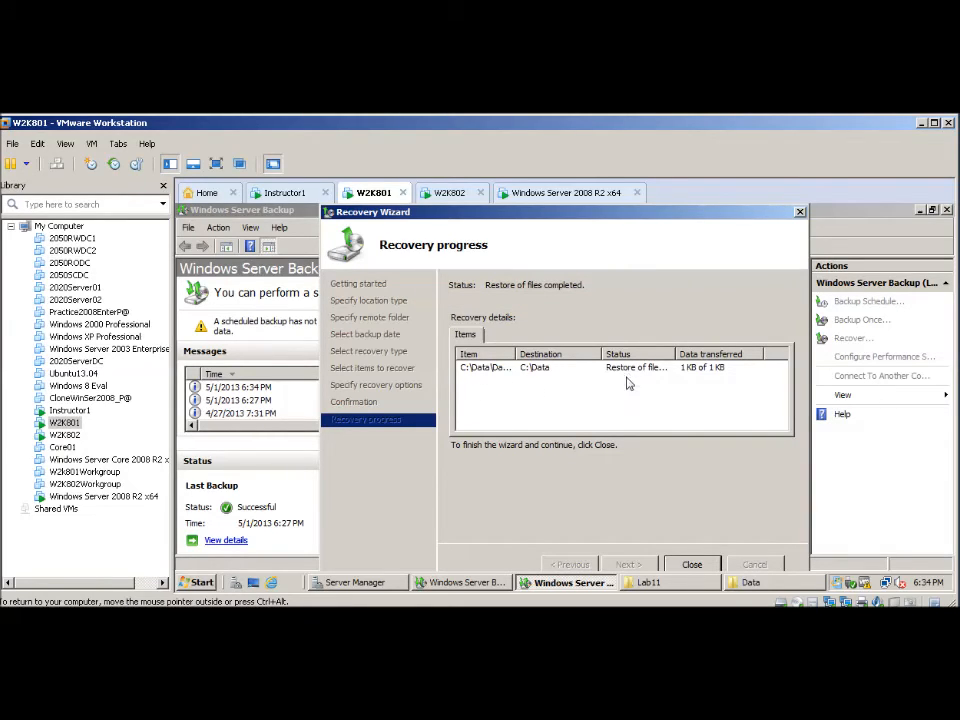
left_click_drag(677, 357, 727, 356)
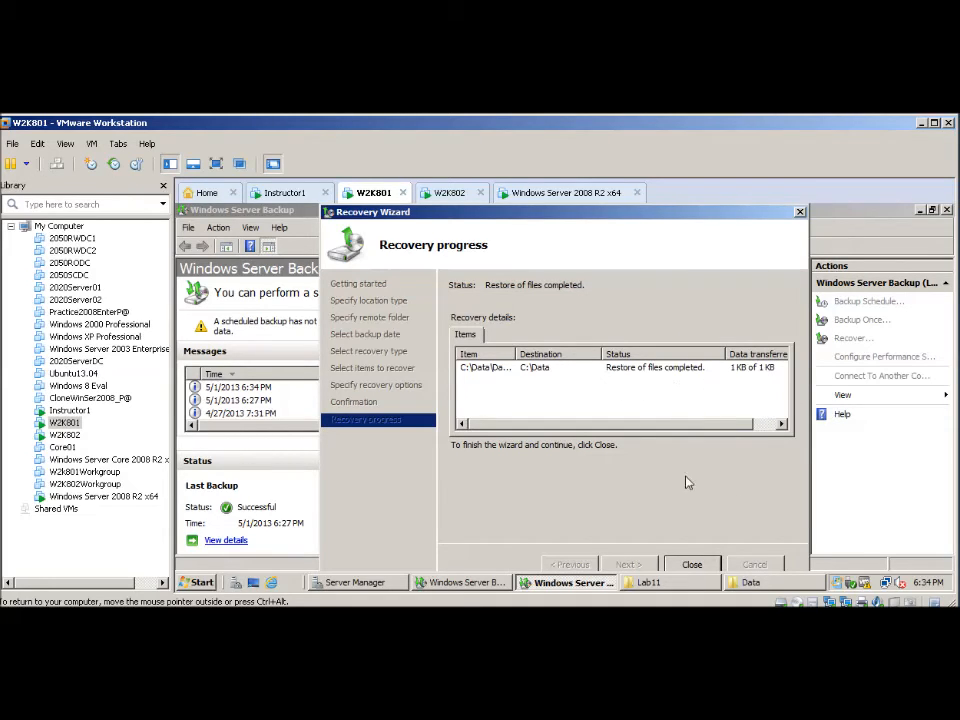
left_click(692, 566)
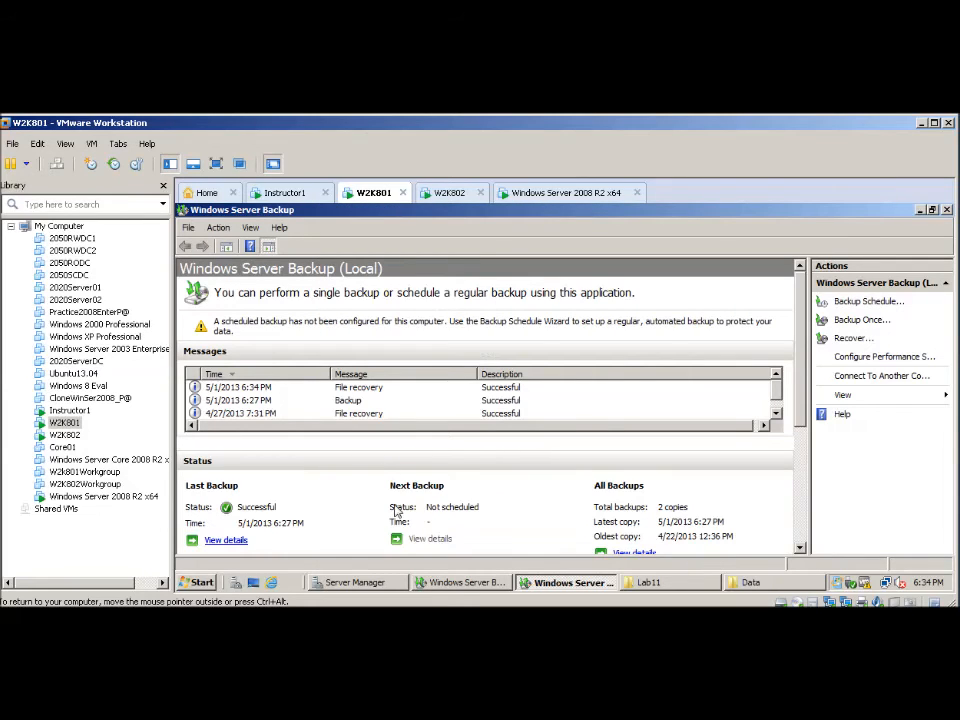
Check the restored DataOnW2K801 text document in C:\Data by opening it, and close the document and the folder
left_click(749, 584)
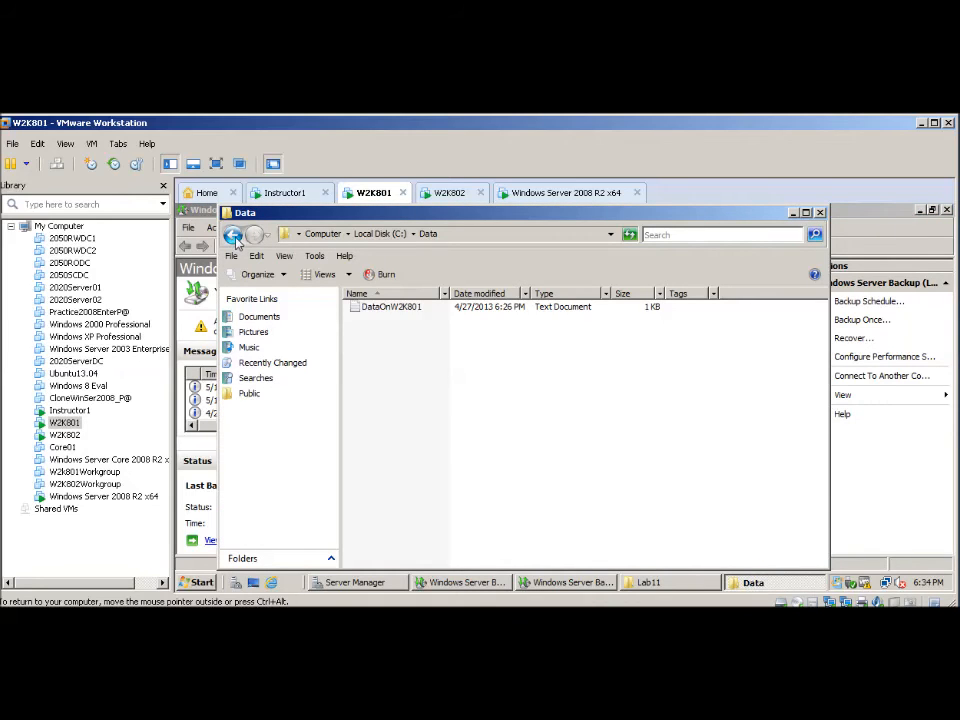
left_click(232, 234)
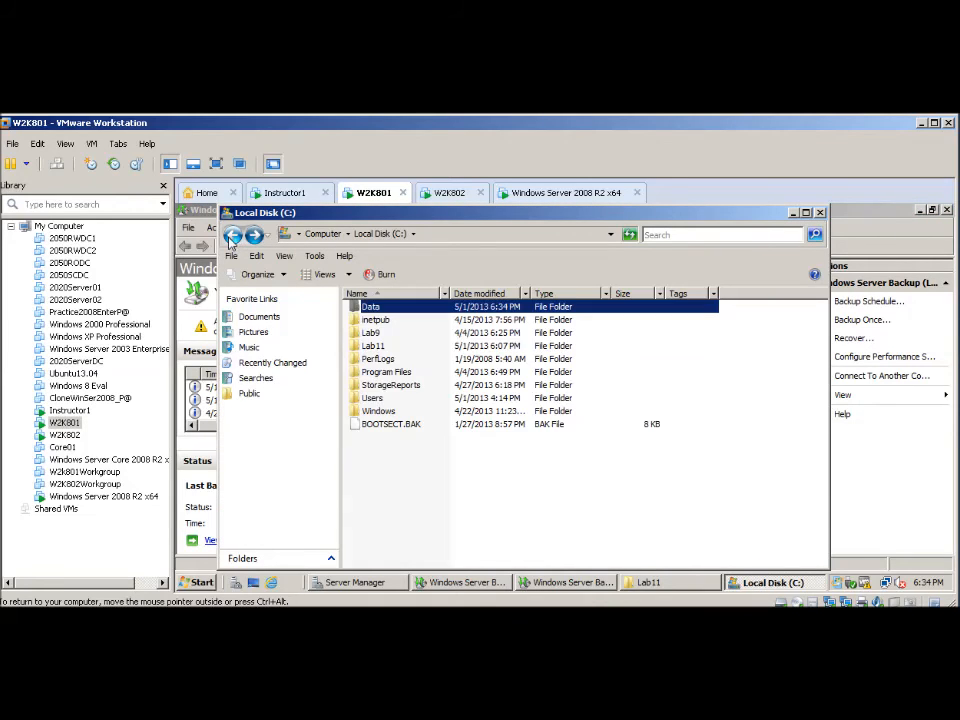
double_click(367, 309)
double_click(390, 310)
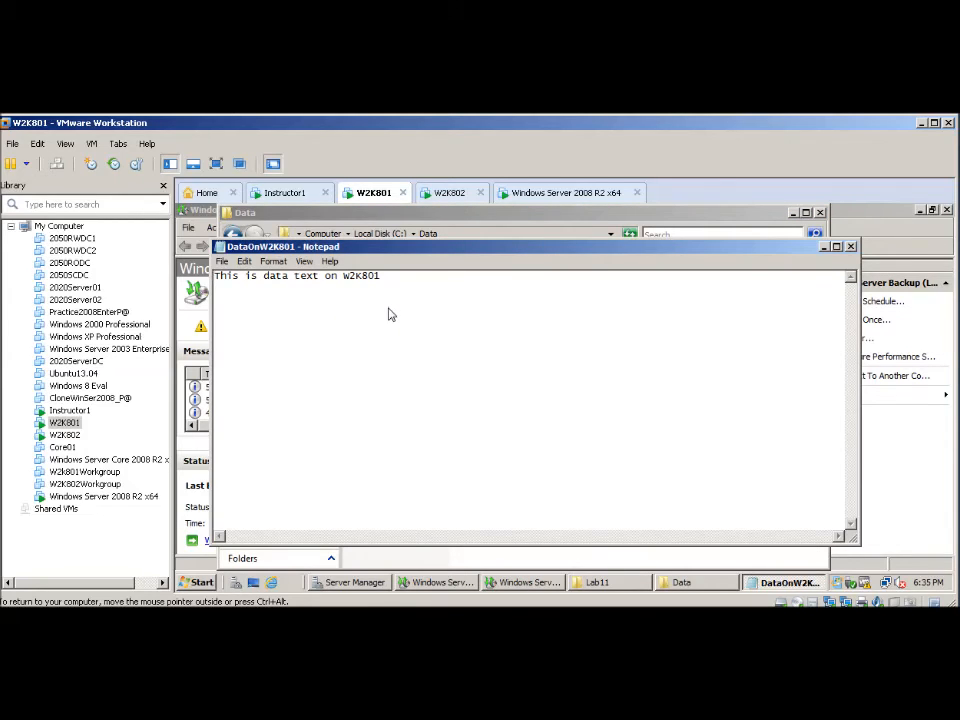
left_click(851, 247)
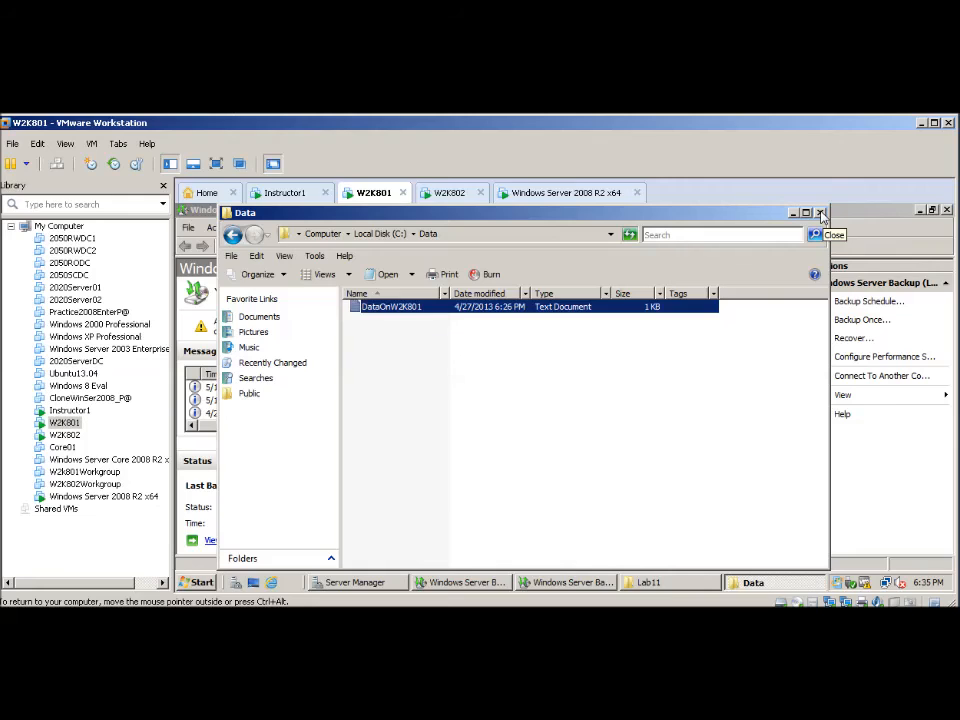
left_click(820, 214)
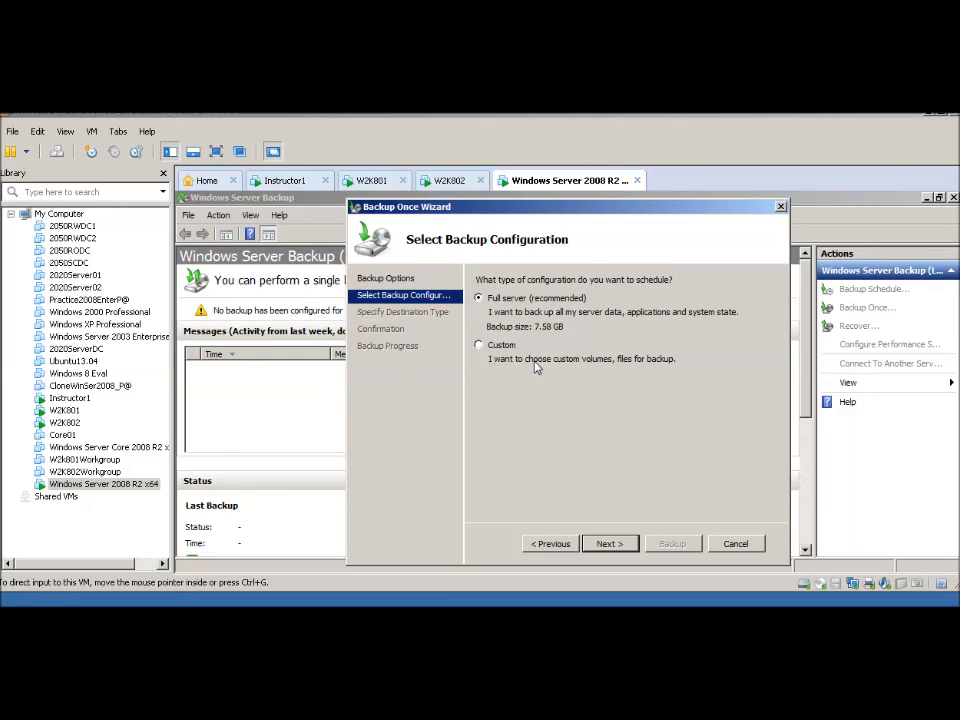
Try a custom one-time backup of only C:\DataFolder_On_2008_R2 on the Windows Server 2008 R2 machine and cancel at the destination type
left_click(479, 345)
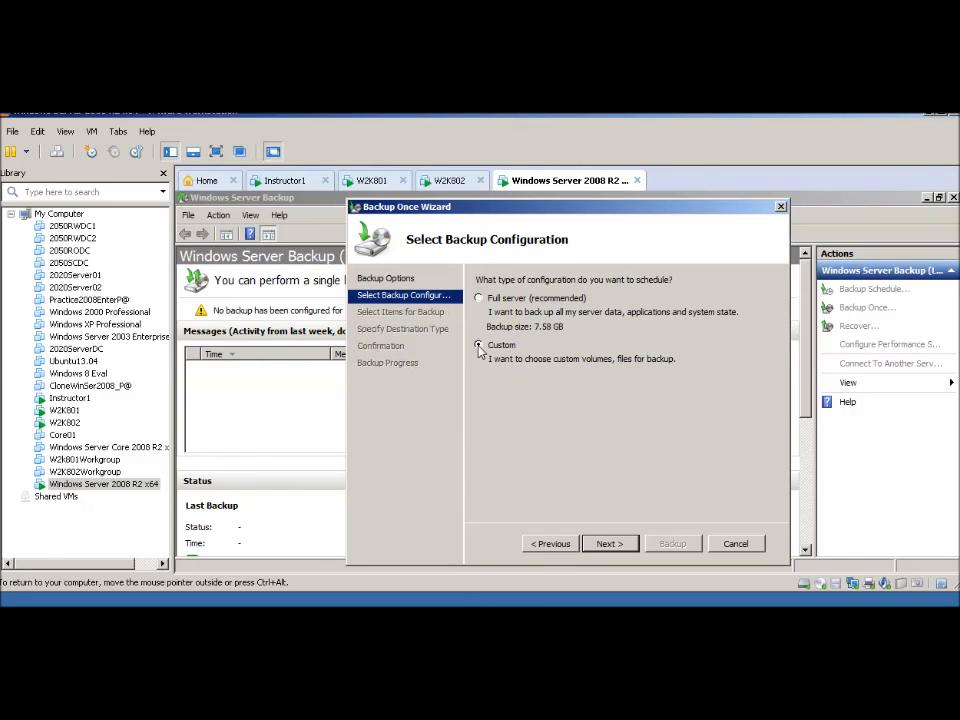
left_click(610, 543)
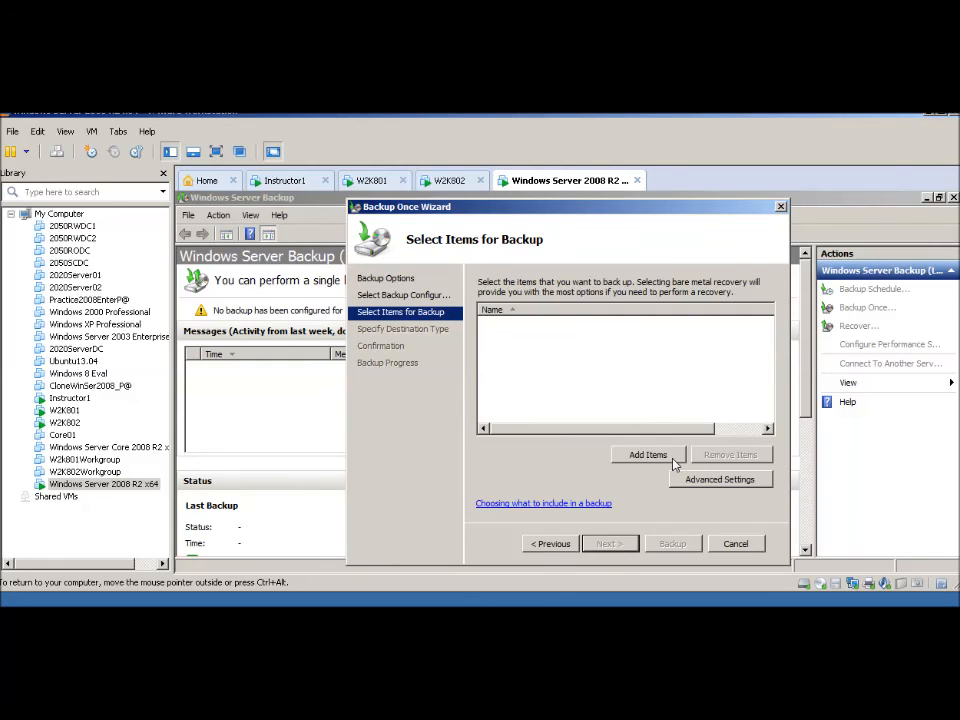
left_click(648, 455)
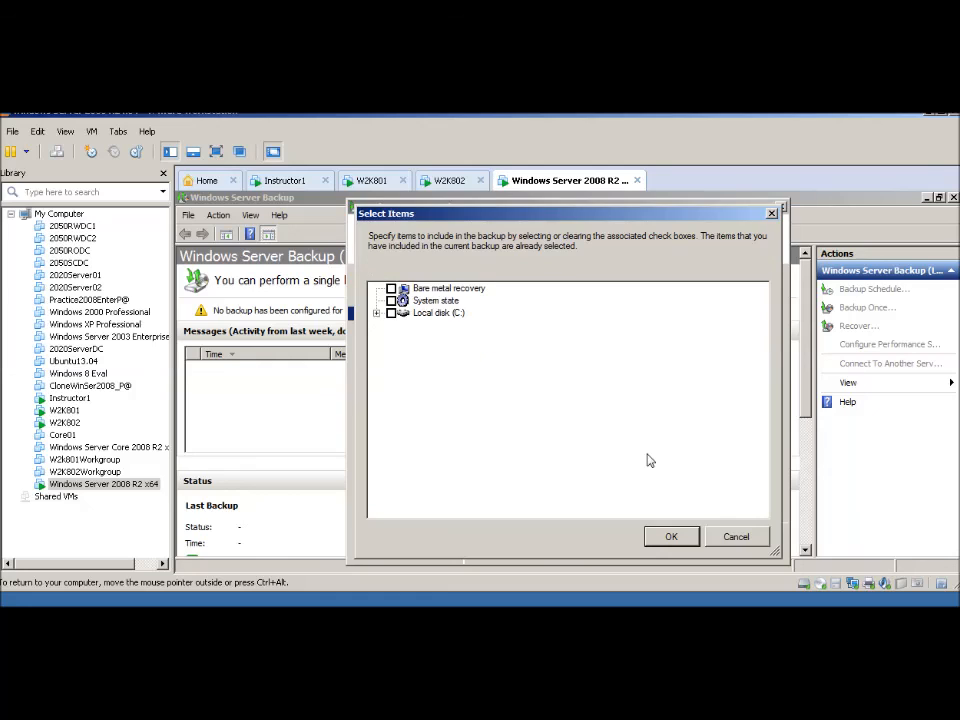
left_click(376, 314)
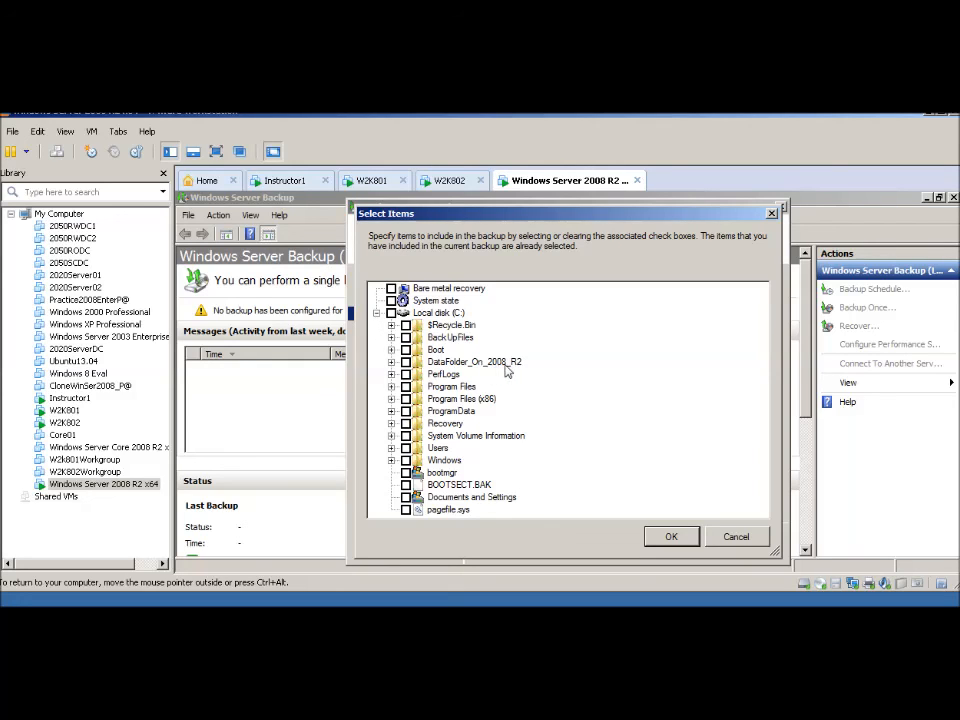
left_click(405, 362)
left_click(676, 538)
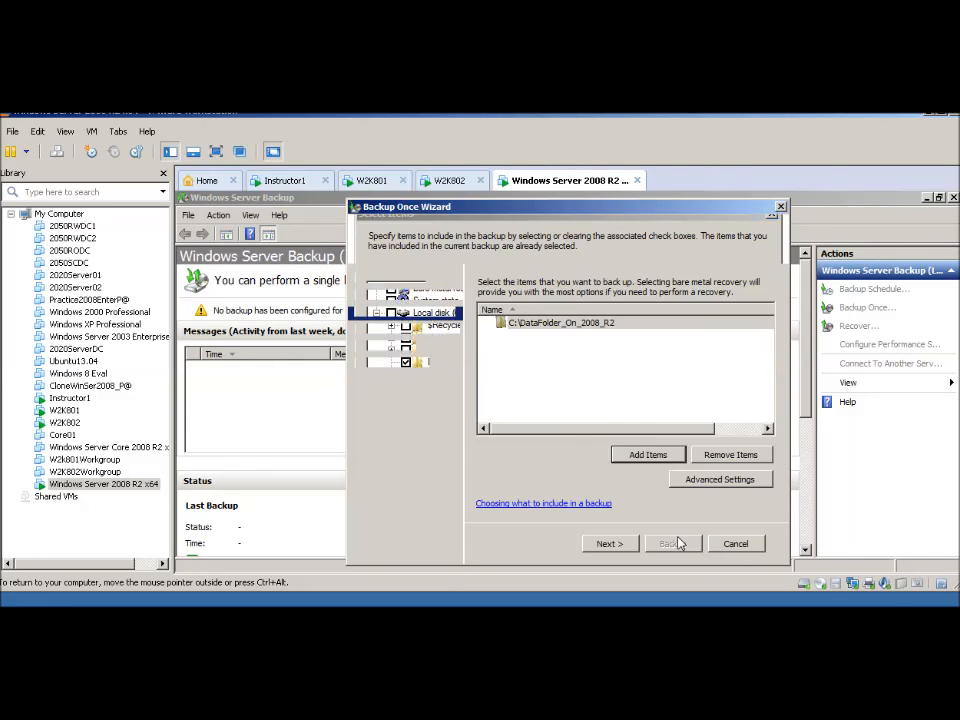
left_click(609, 543)
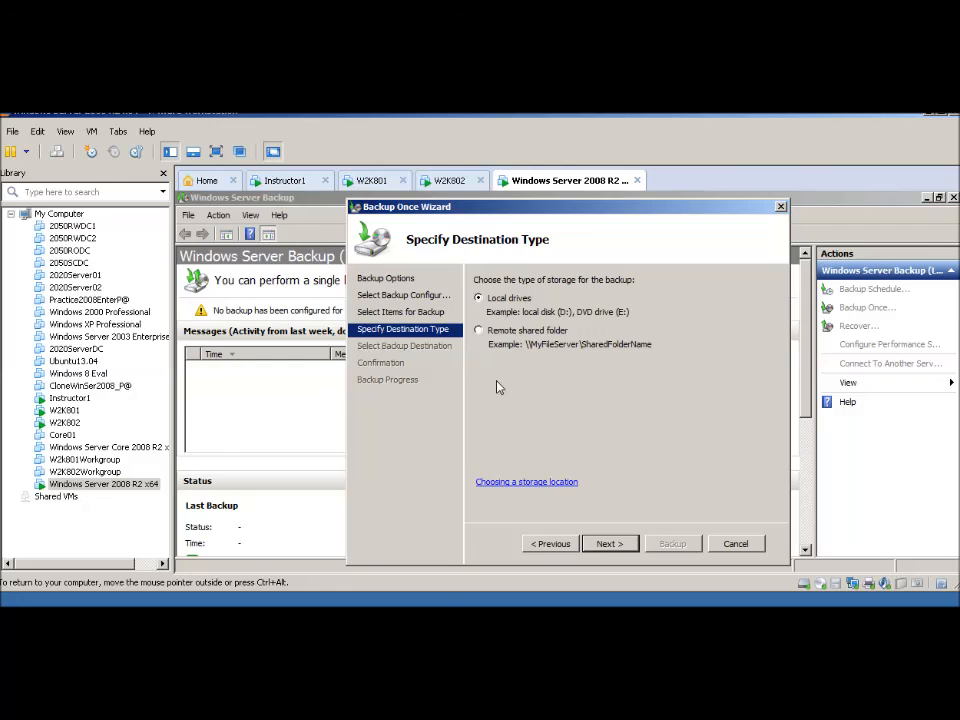
left_click(735, 544)
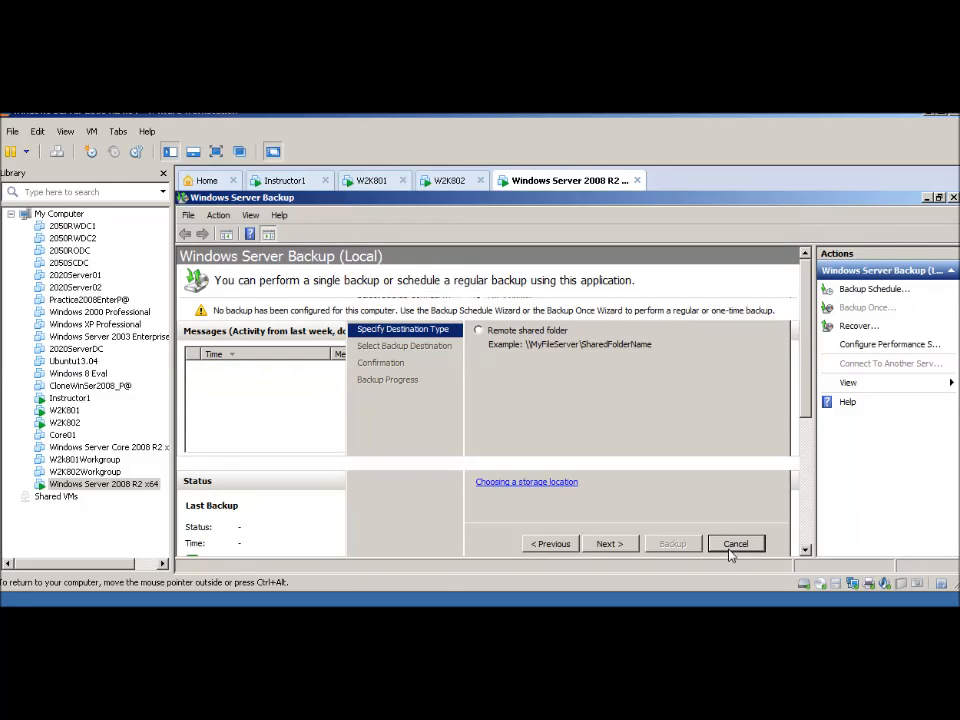